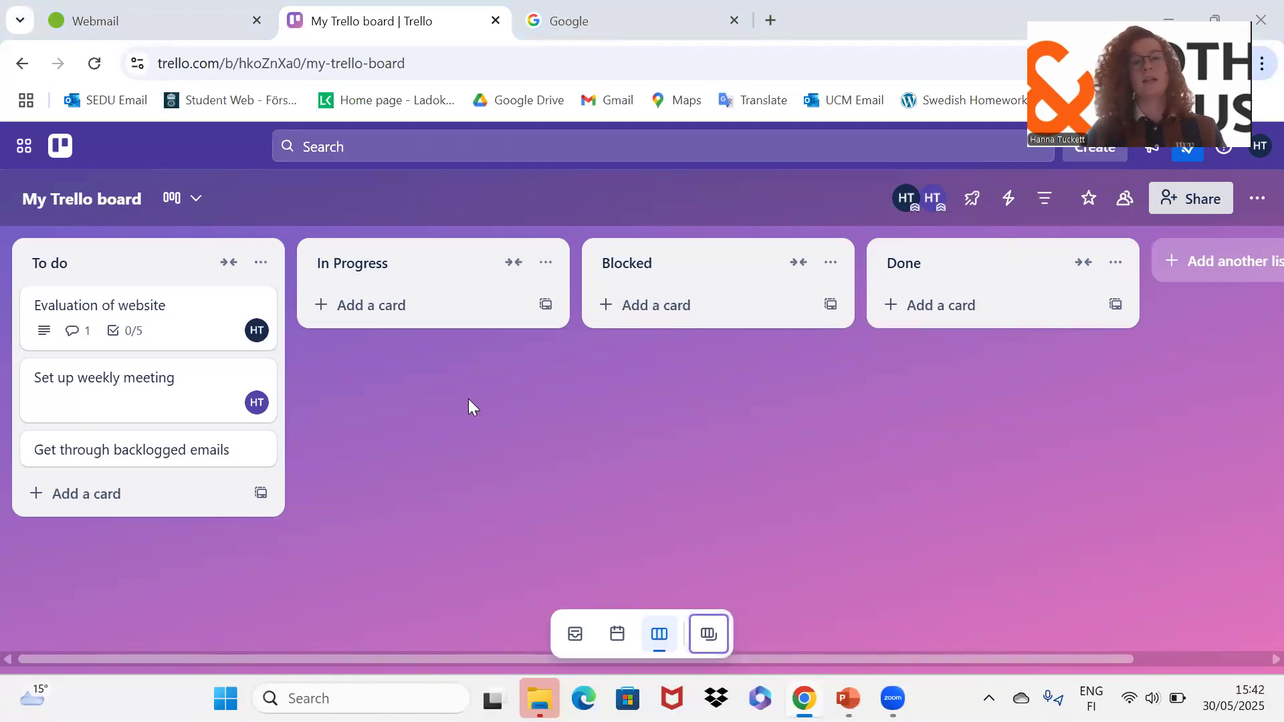
Leave the Trello board and switch to the Google search tab.
{"action": "left_click", "coordinate": [622, 12]}
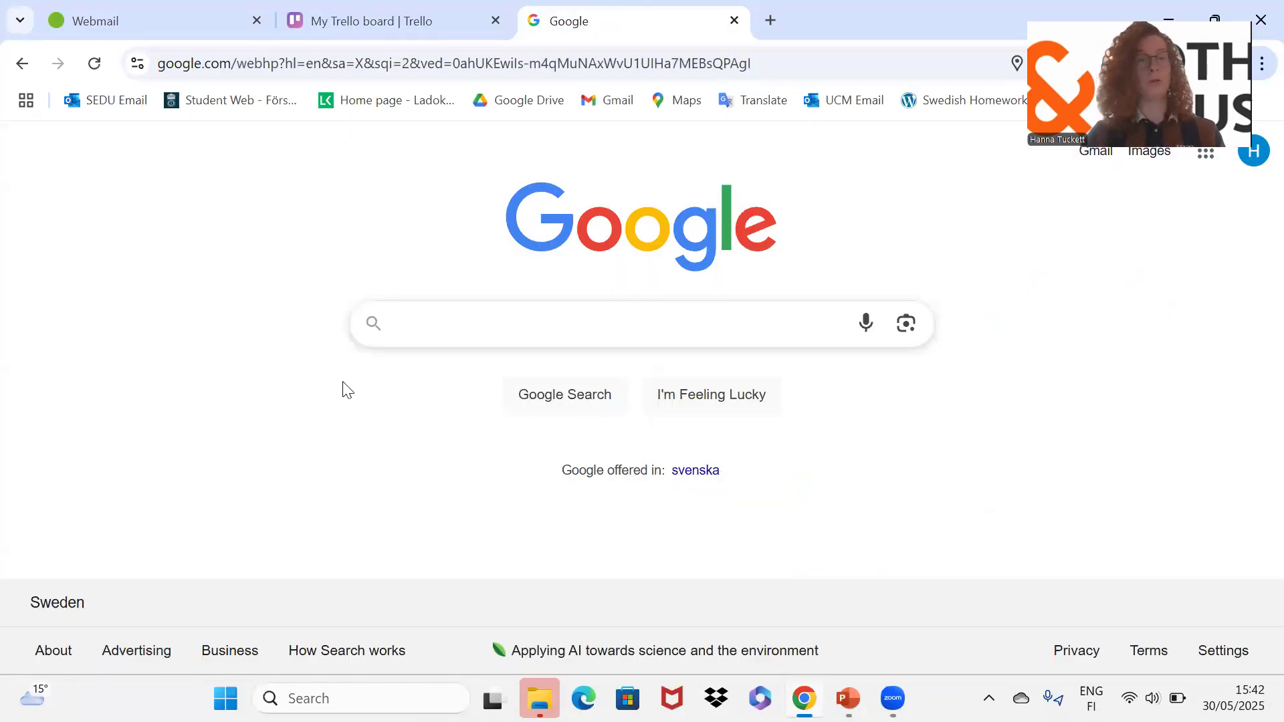
Search Google for 'create account toggl' and open the Toggl Track free sign-up page.
{"action": "type", "text": "create"}
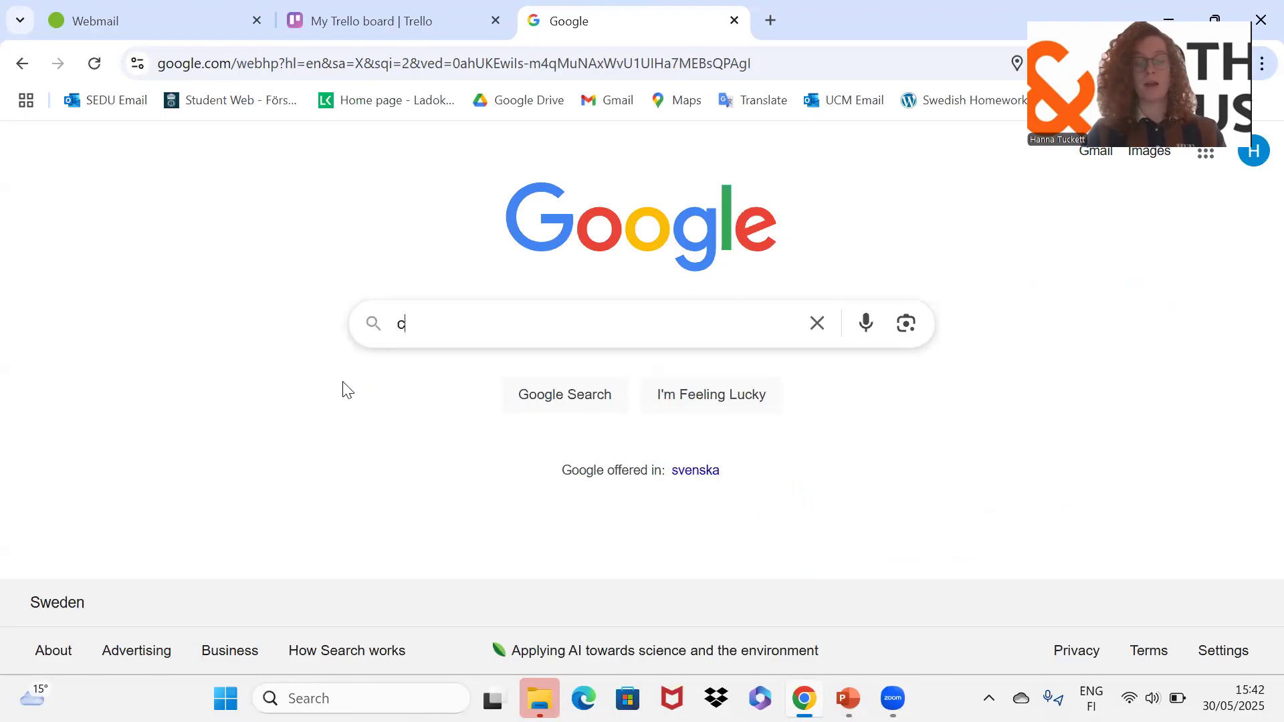
{"action": "key", "text": "Down"}
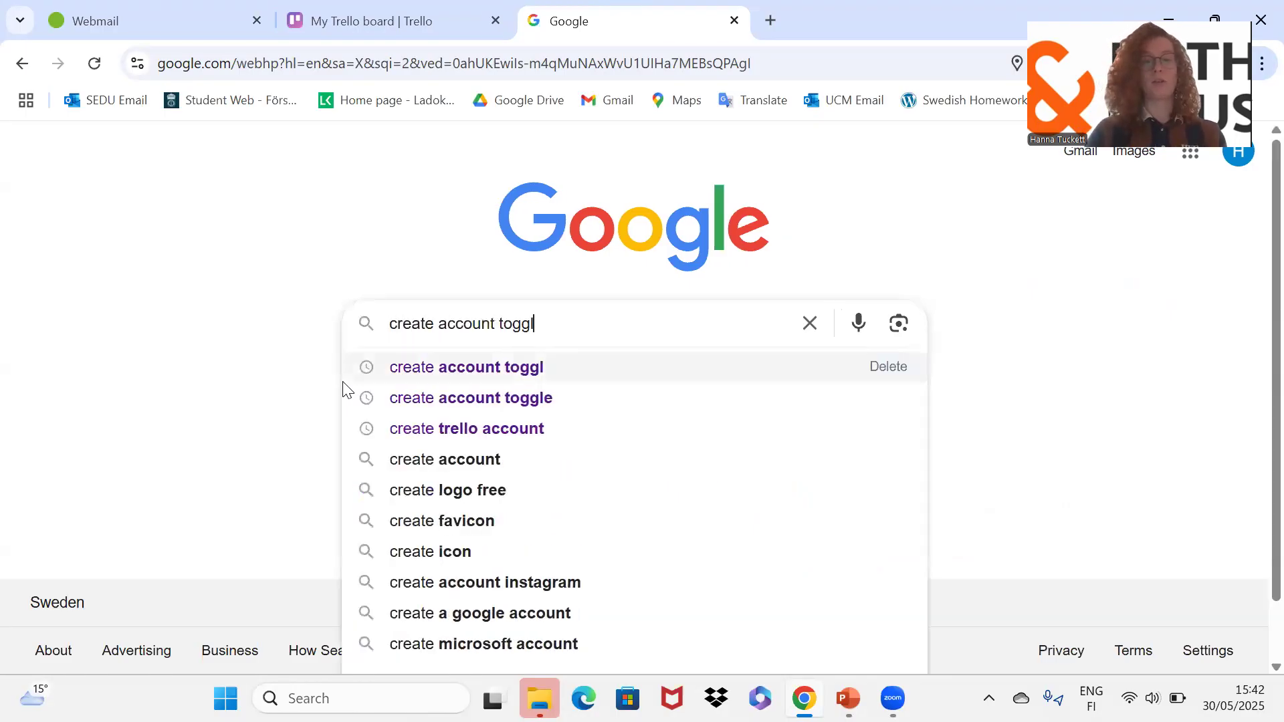
{"action": "key", "text": "Return"}
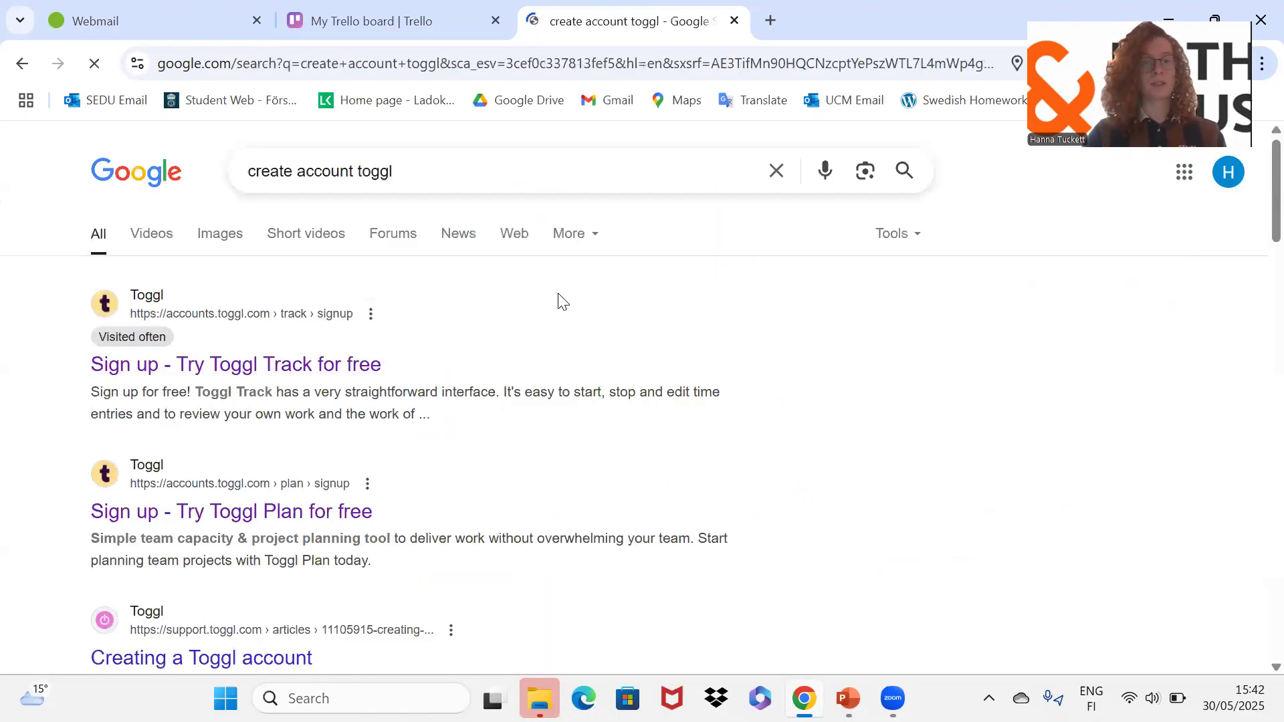
{"action": "left_click", "coordinate": [297, 379]}
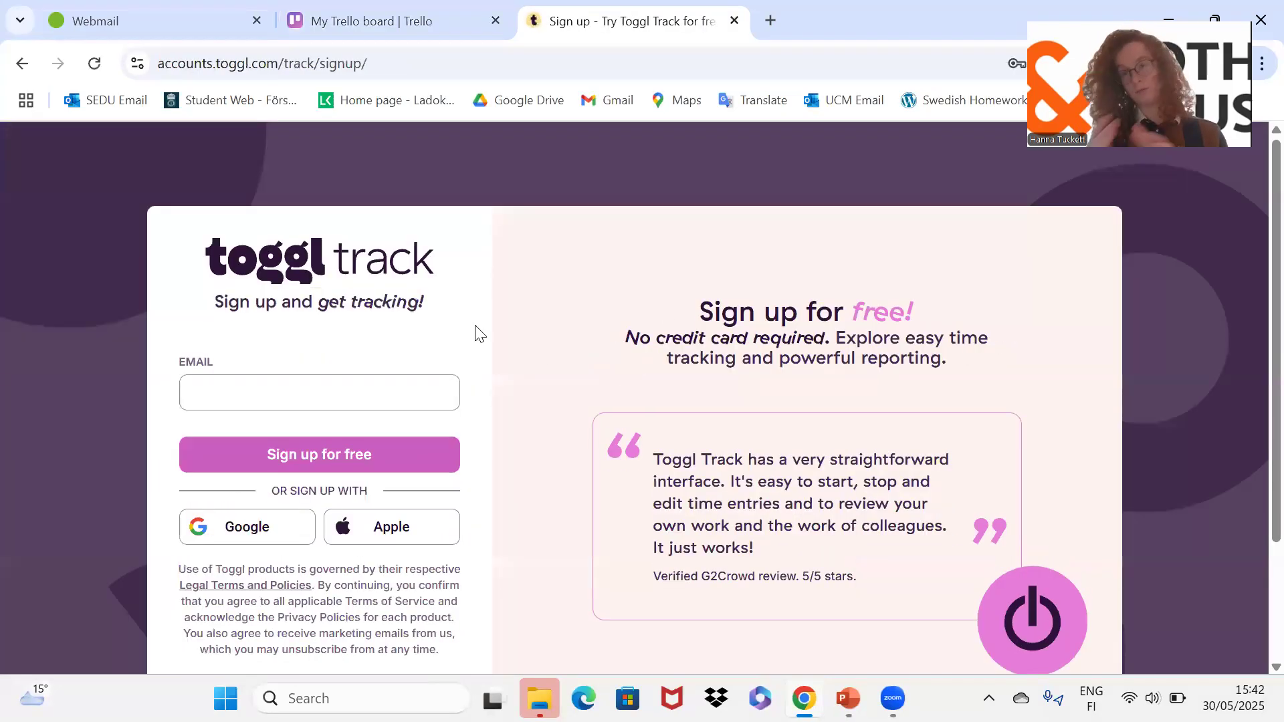
Sign up for Toggl Track with the autofilled test e-mail, then open a new browser tab.
{"action": "left_click", "coordinate": [335, 391]}
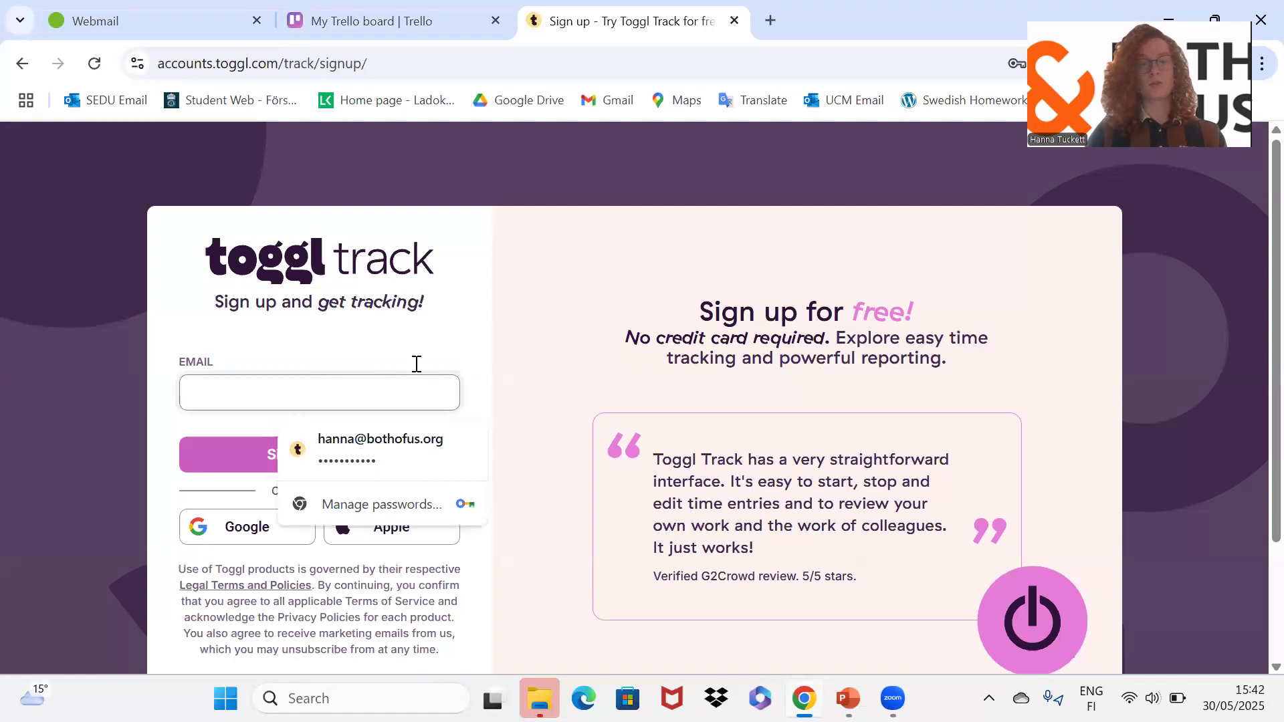
{"action": "left_click", "coordinate": [525, 339]}
{"action": "scroll", "coordinate": [525, 338], "scroll_direction": "down", "scroll_amount": 1}
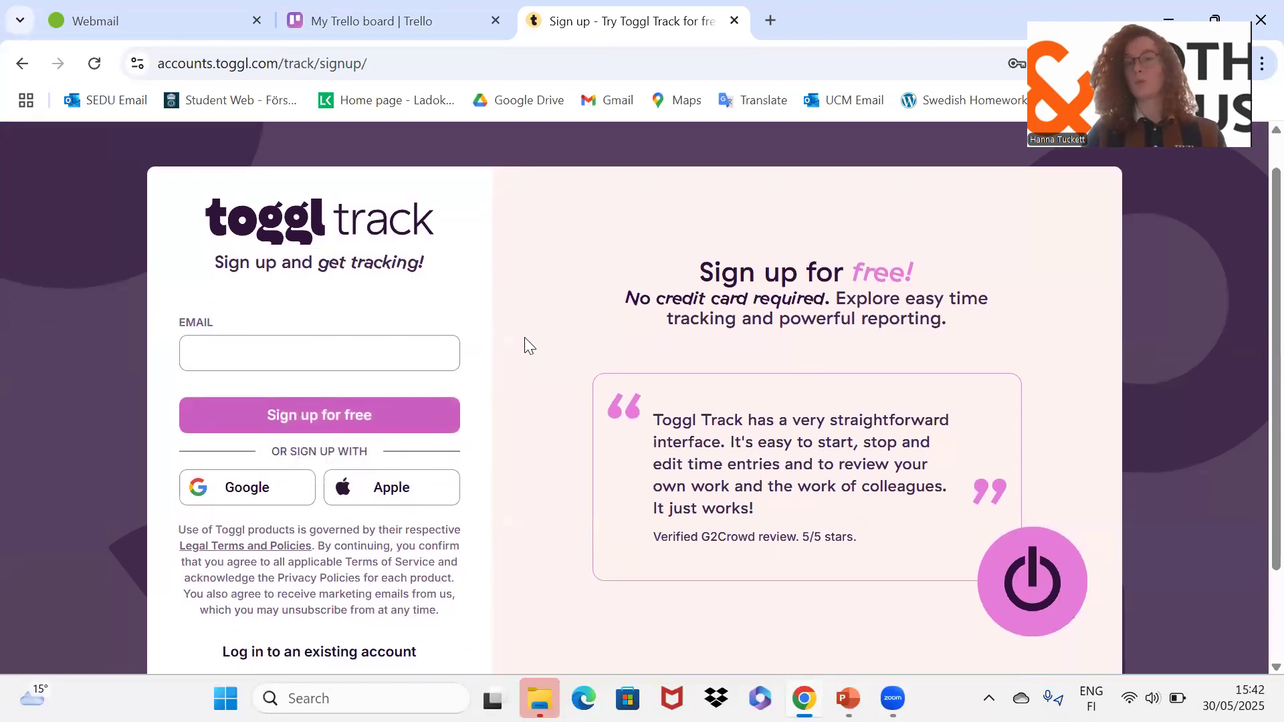
{"action": "left_click", "coordinate": [246, 352]}
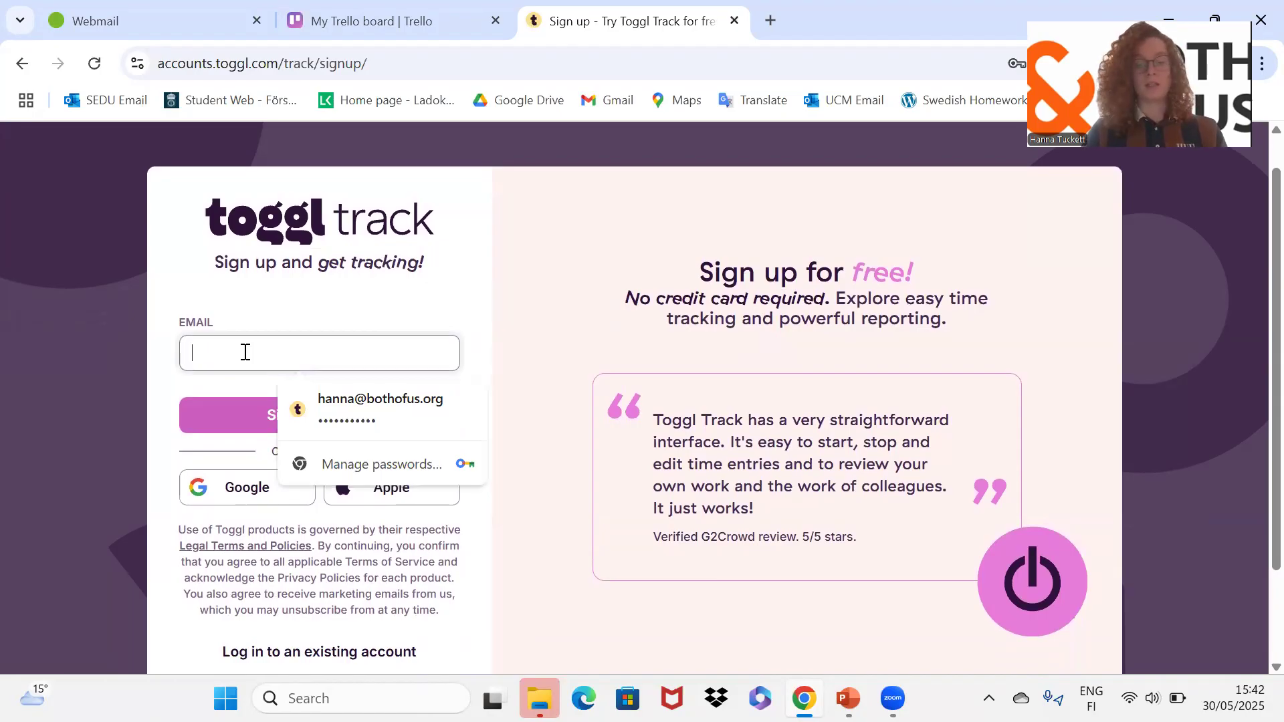
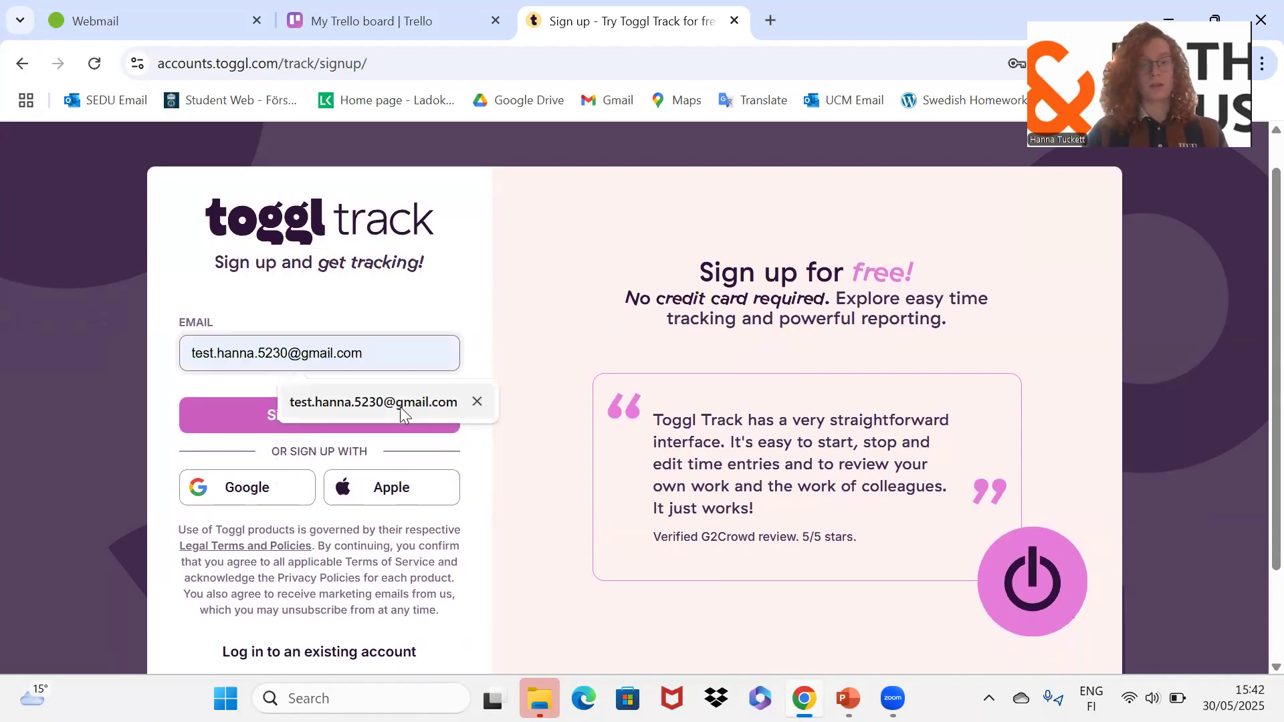
{"action": "left_click", "coordinate": [399, 405]}
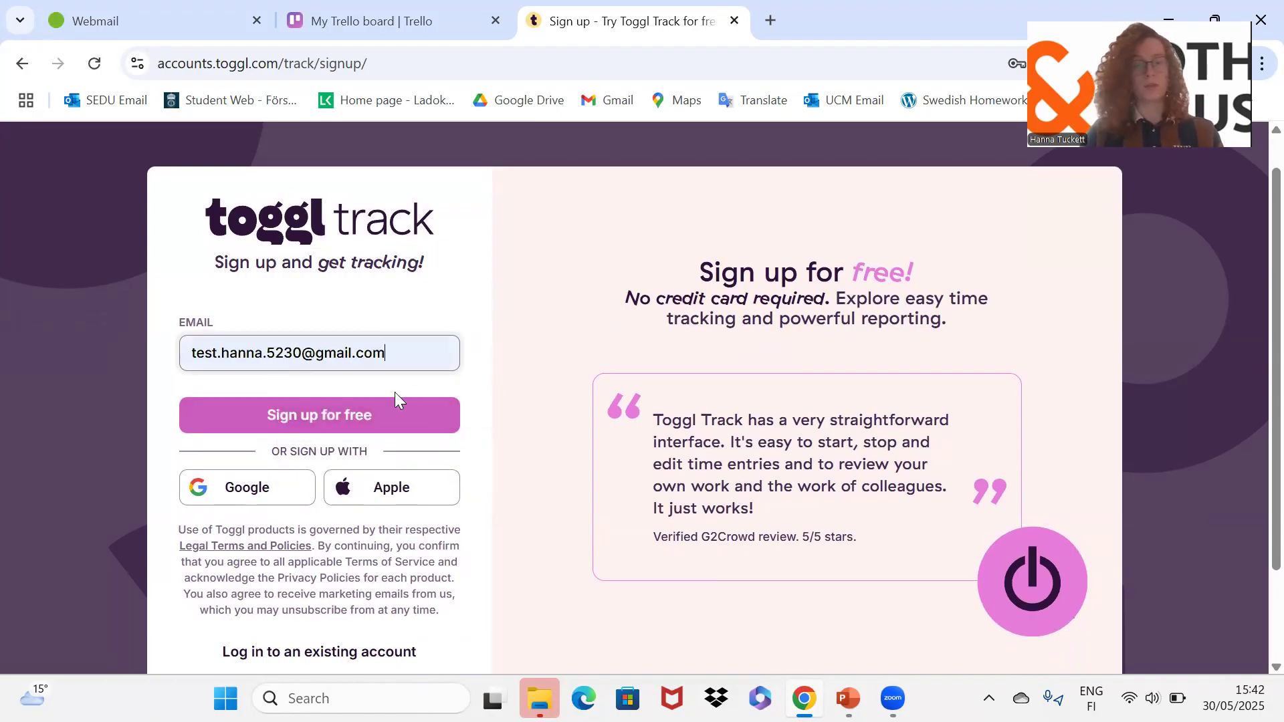
{"action": "left_click", "coordinate": [359, 415]}
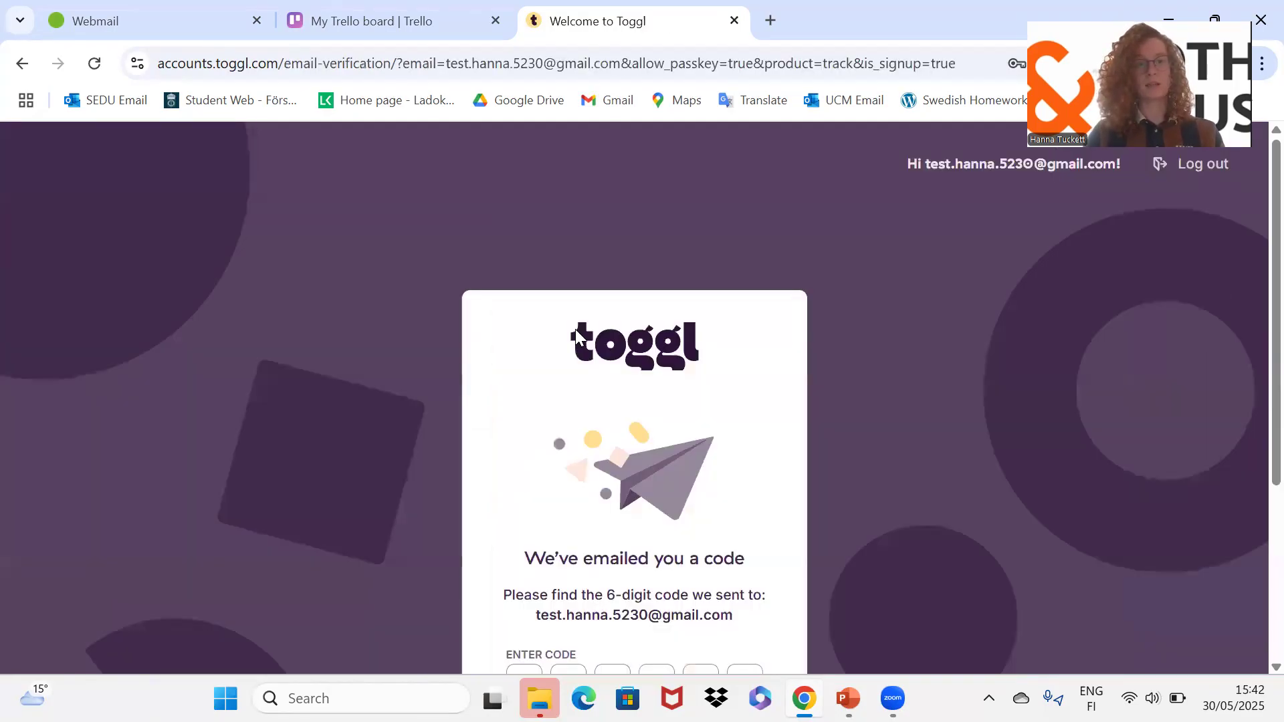
{"action": "scroll", "coordinate": [635, 390], "scroll_direction": "down", "scroll_amount": 2}
{"action": "scroll", "coordinate": [635, 390], "scroll_direction": "down", "scroll_amount": 2}
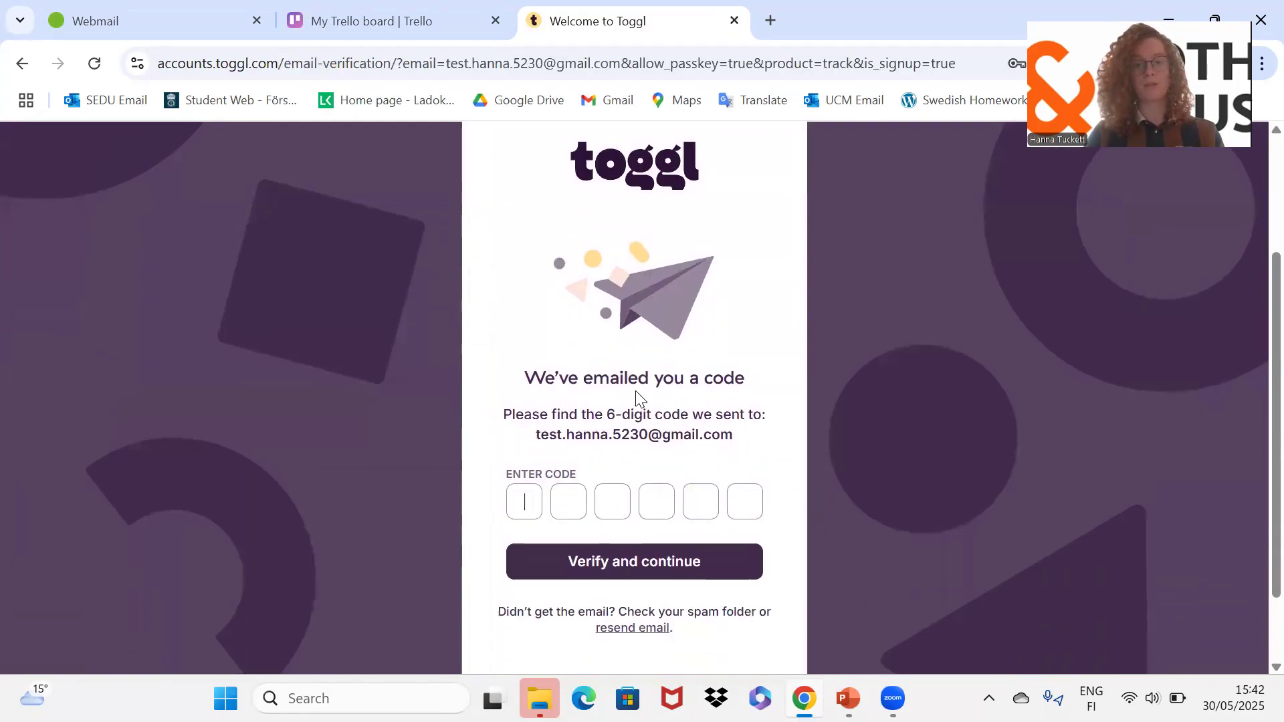
{"action": "left_click", "coordinate": [771, 10]}
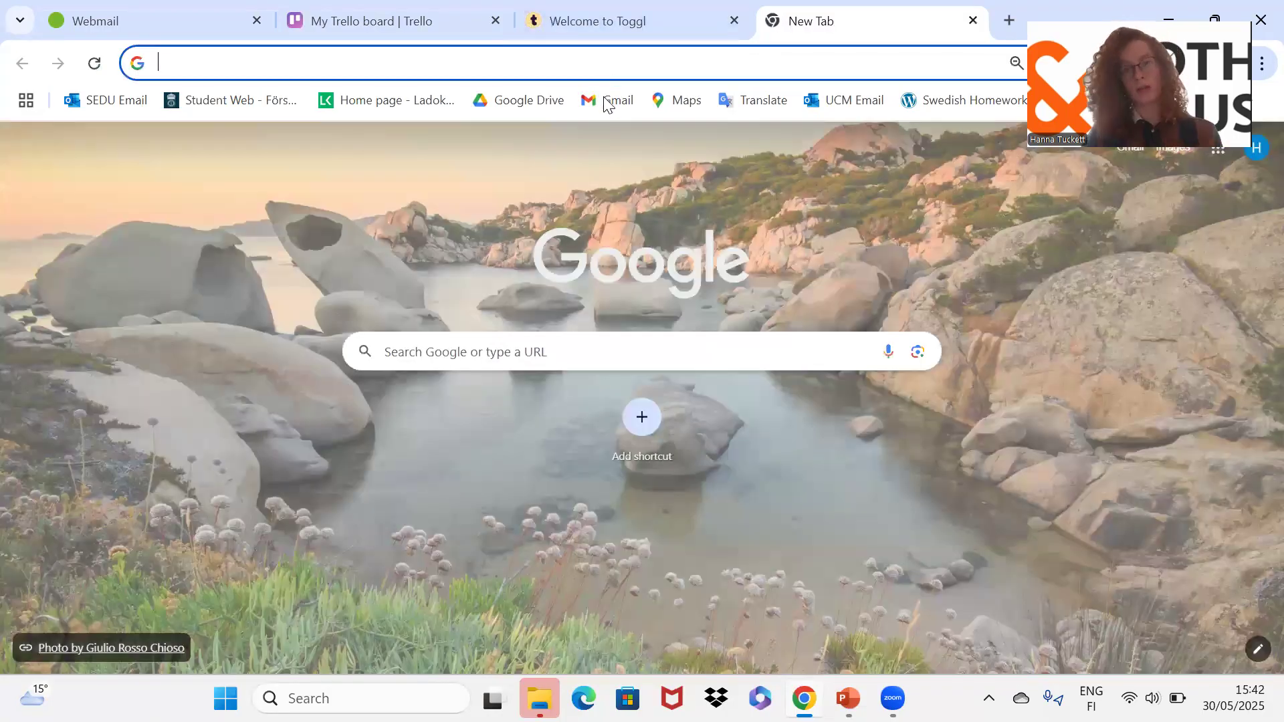
Open Gmail and switch to the test account's inbox.
{"action": "left_click", "coordinate": [605, 102]}
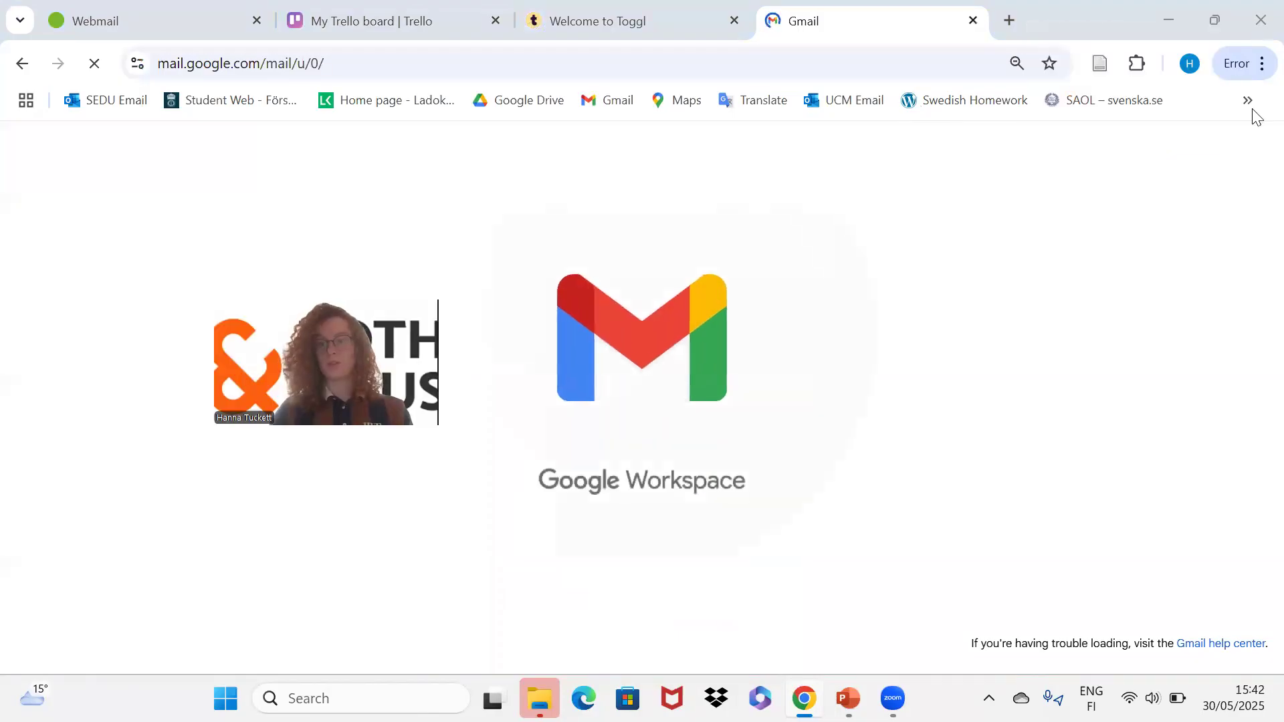
{"action": "left_click", "coordinate": [1257, 147]}
{"action": "left_click", "coordinate": [1064, 523]}
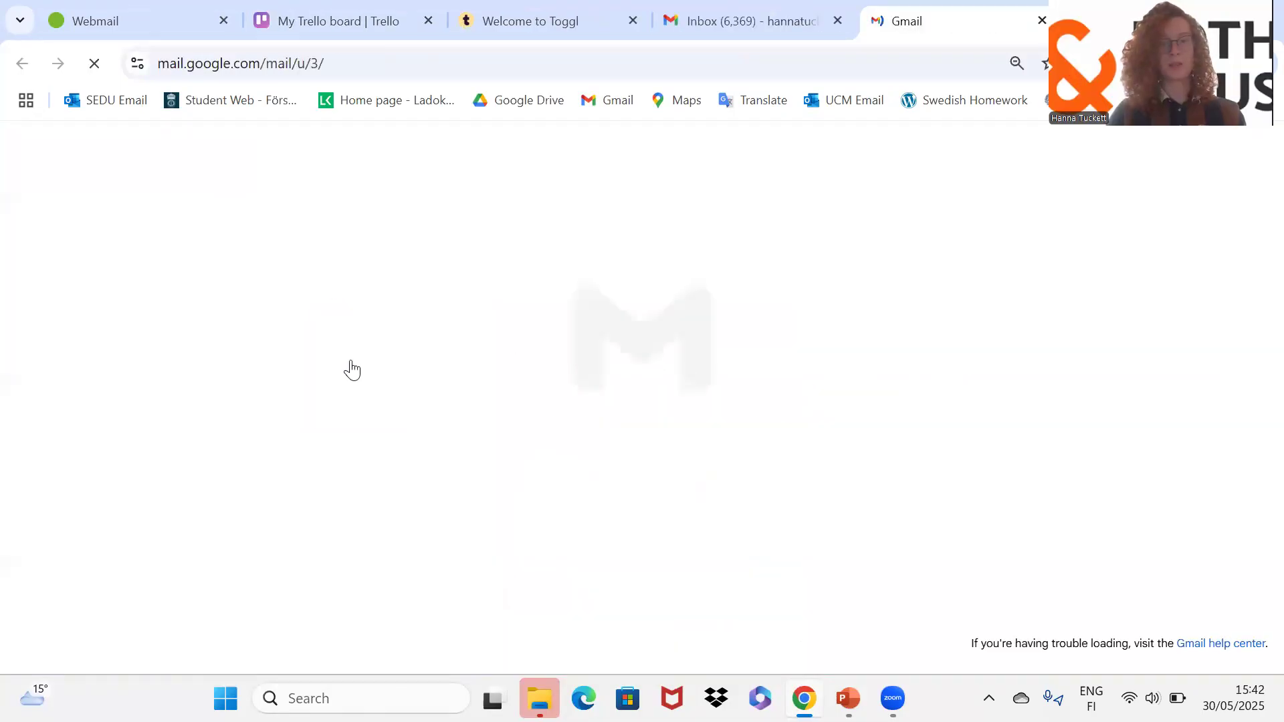
Open the Toggl verification email, select the code, and return to Toggl's code page.
{"action": "left_click", "coordinate": [575, 358]}
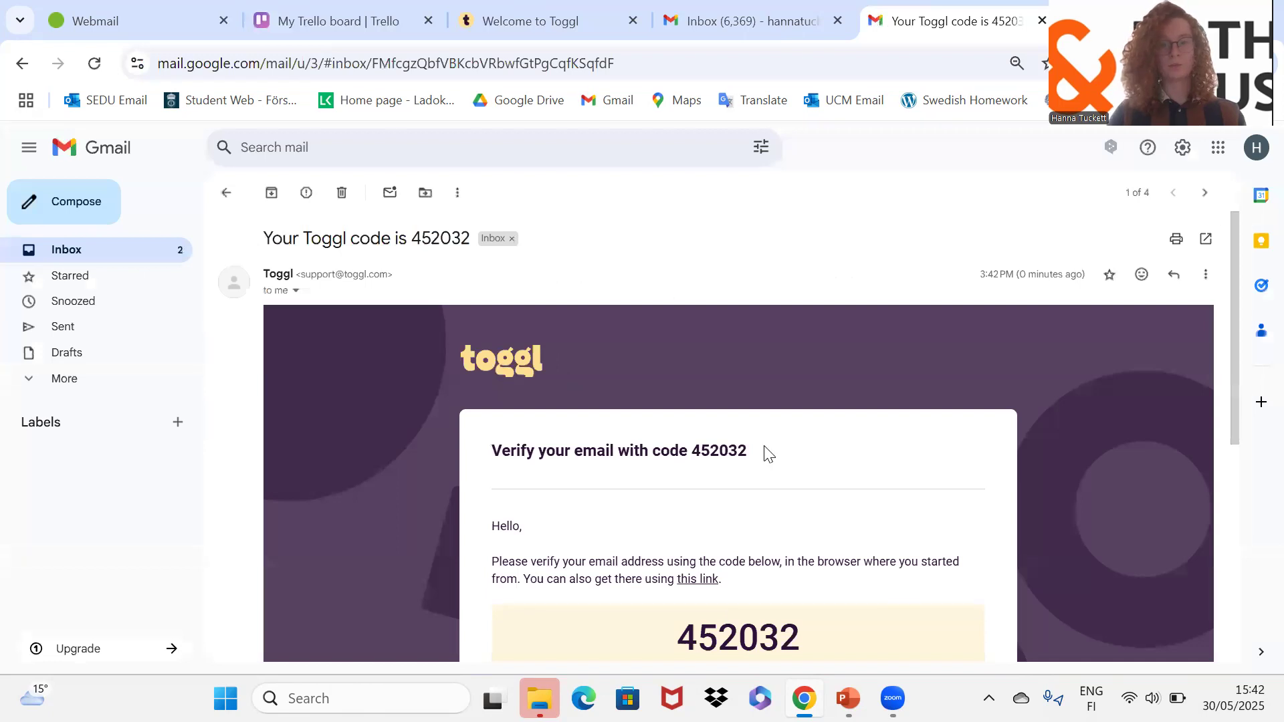
{"action": "scroll", "coordinate": [766, 448], "scroll_direction": "down", "scroll_amount": 3}
{"action": "left_click_drag", "start_coordinate": [748, 254], "coordinate": [689, 260]}
{"action": "key", "text": "ctrl+c"}
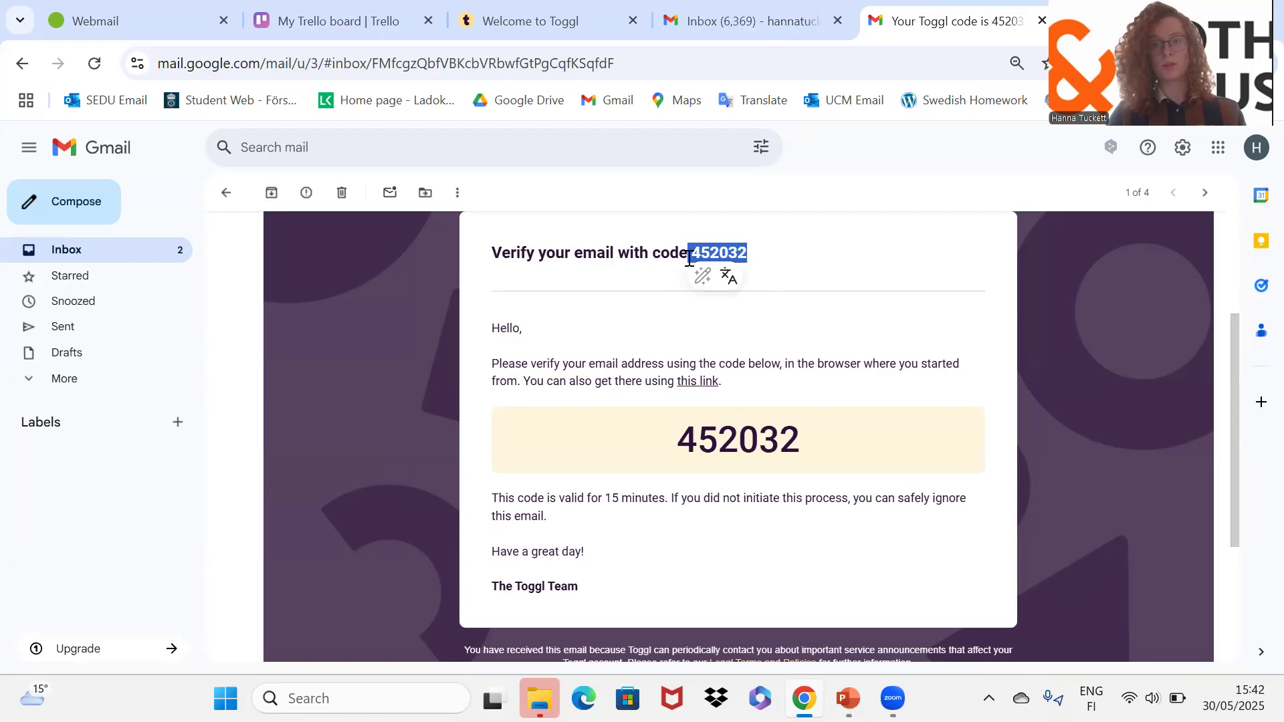
{"action": "left_click", "coordinate": [539, 19]}
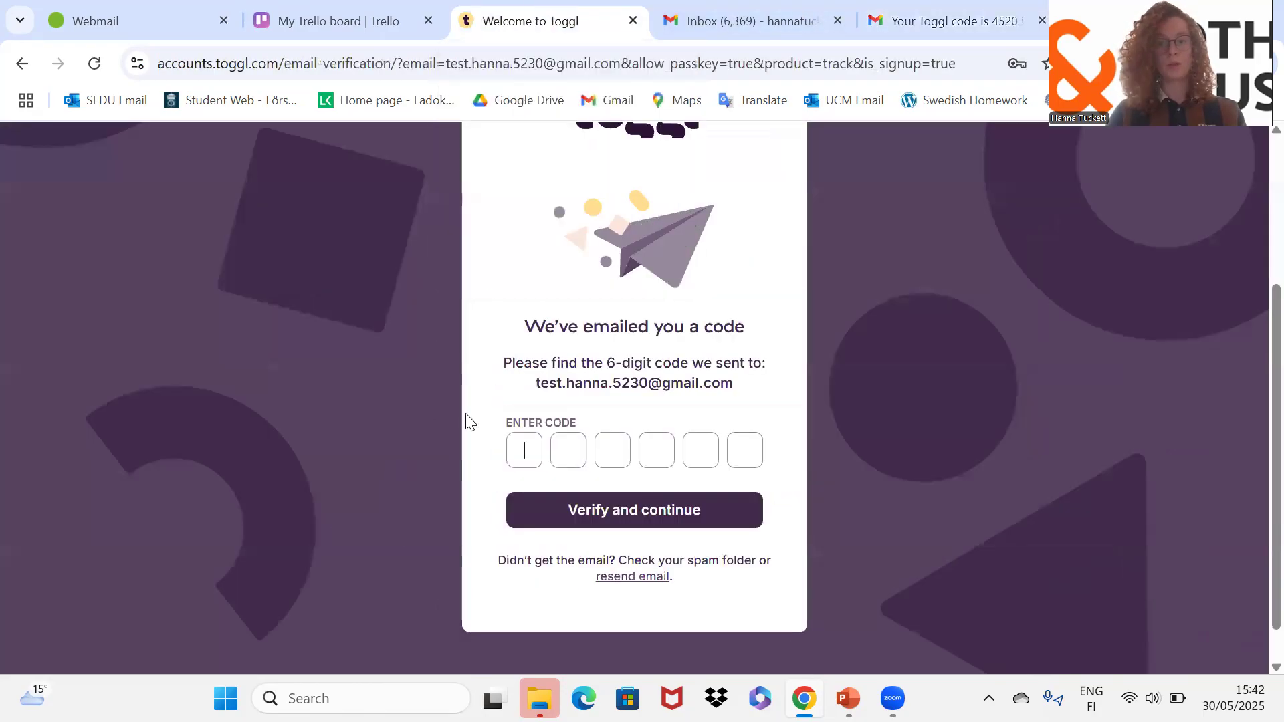
Paste the verification code and enter a new account password, retyping it once.
{"action": "key", "text": "ctrl+v"}
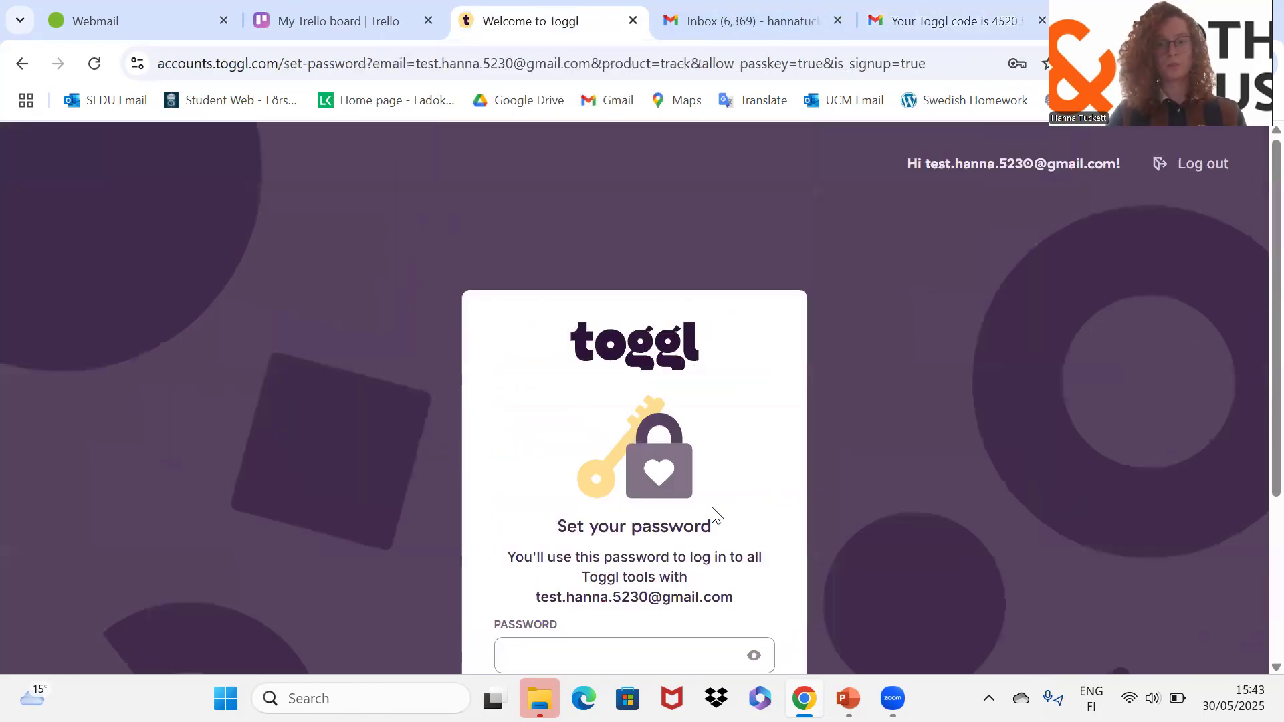
{"action": "scroll", "coordinate": [788, 410], "scroll_direction": "down", "scroll_amount": 4}
{"action": "left_click", "coordinate": [579, 417]}
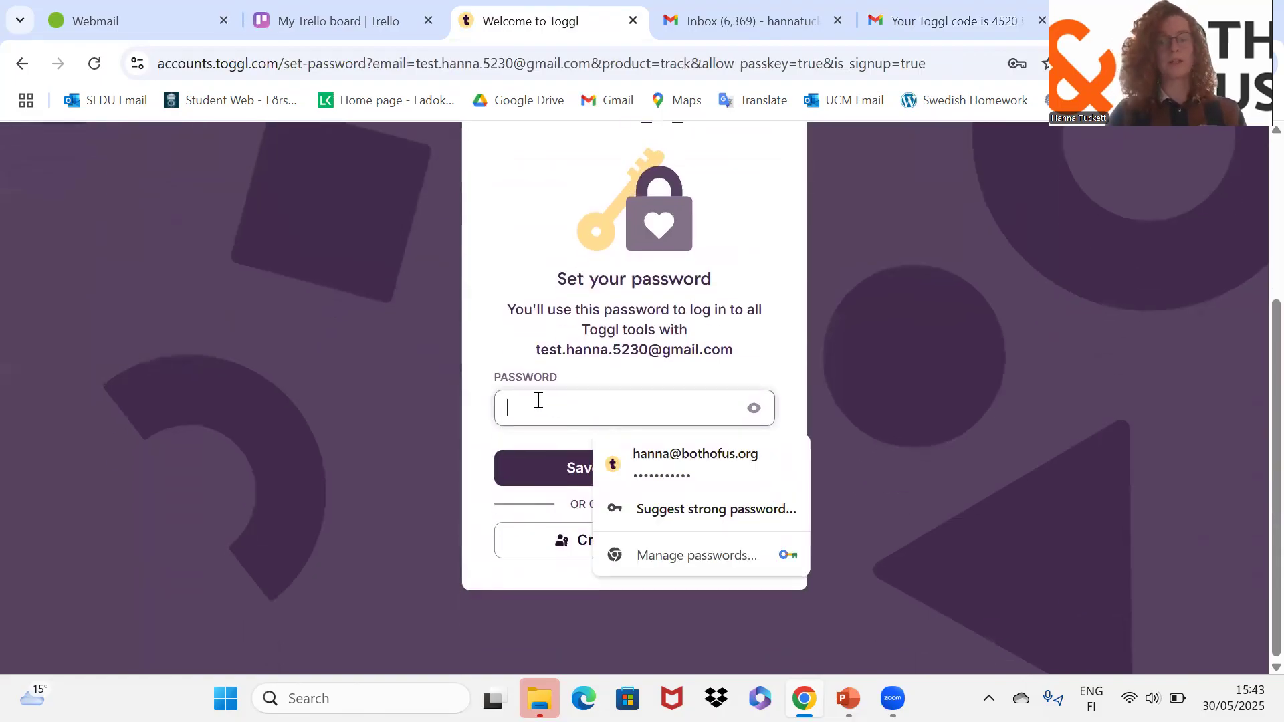
{"action": "type", "text": "•••••"}
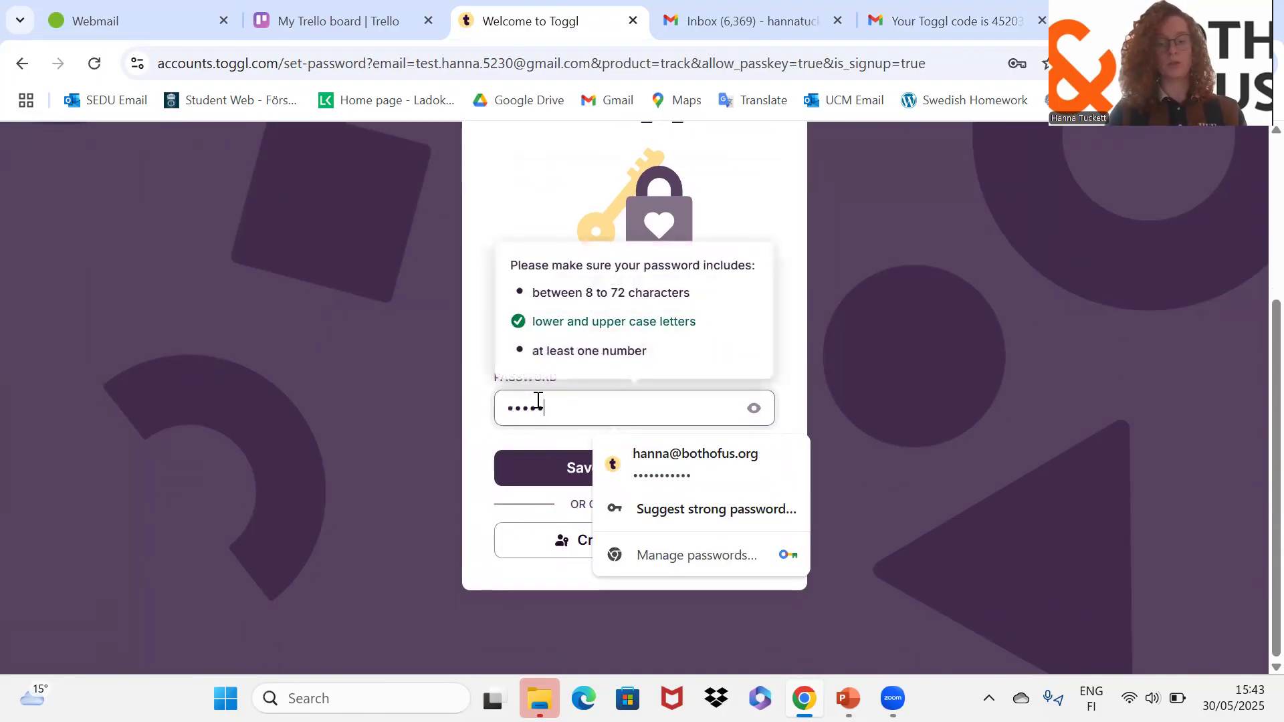
{"action": "type", "text": "•••"}
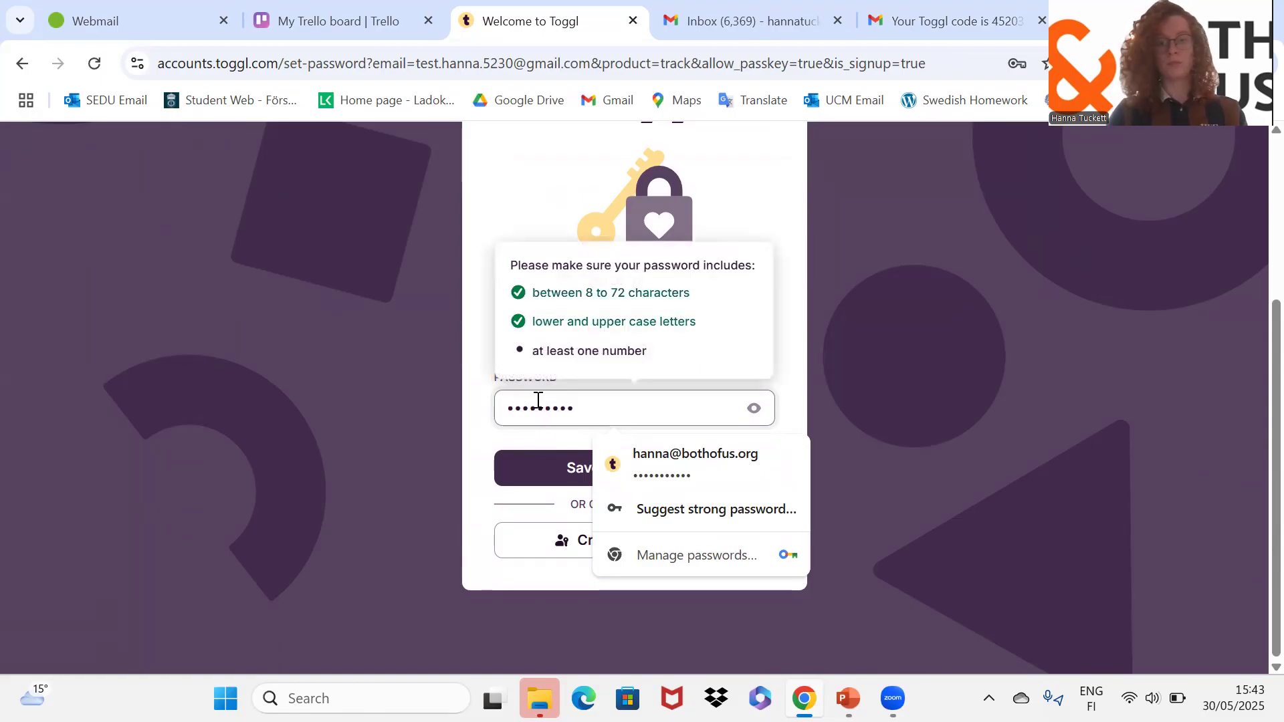
{"action": "key", "text": "ctrl+a"}
{"action": "key", "text": "BackSpace"}
{"action": "type", "text": "•••••••••••"}
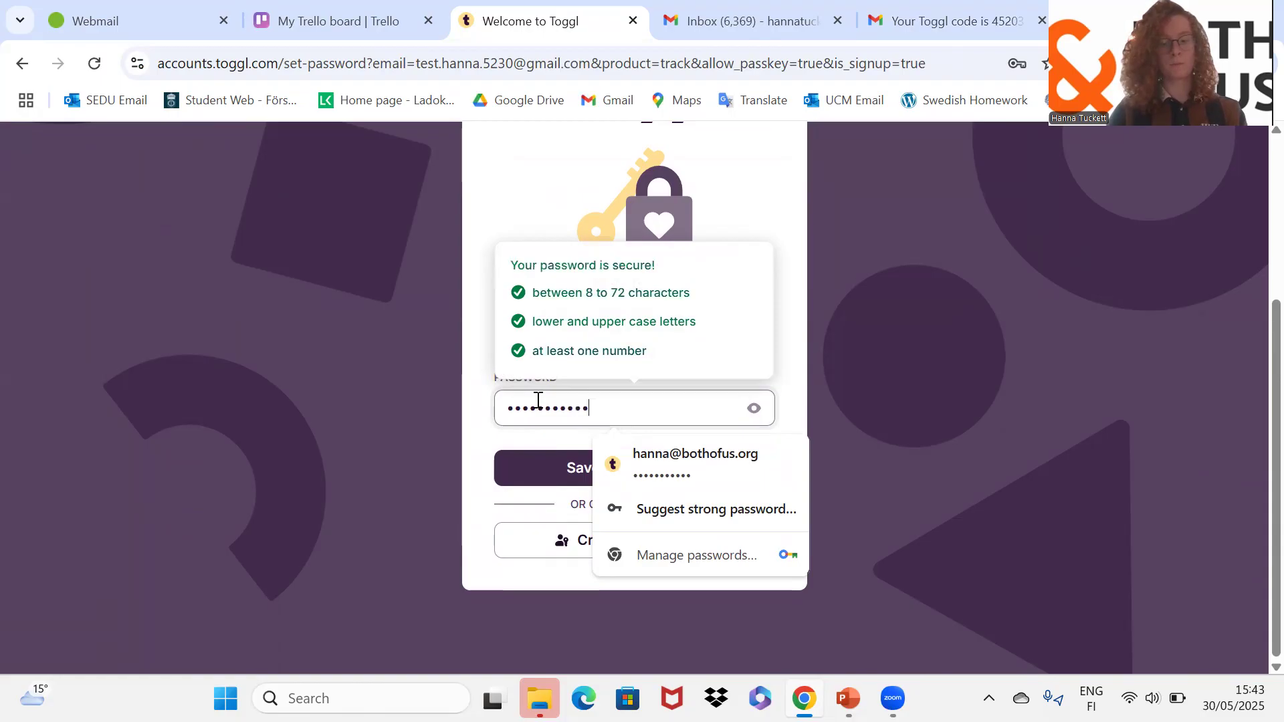
Save the new password and decline Chrome's offer to store it.
{"action": "left_click", "coordinate": [778, 377]}
{"action": "left_click", "coordinate": [668, 467]}
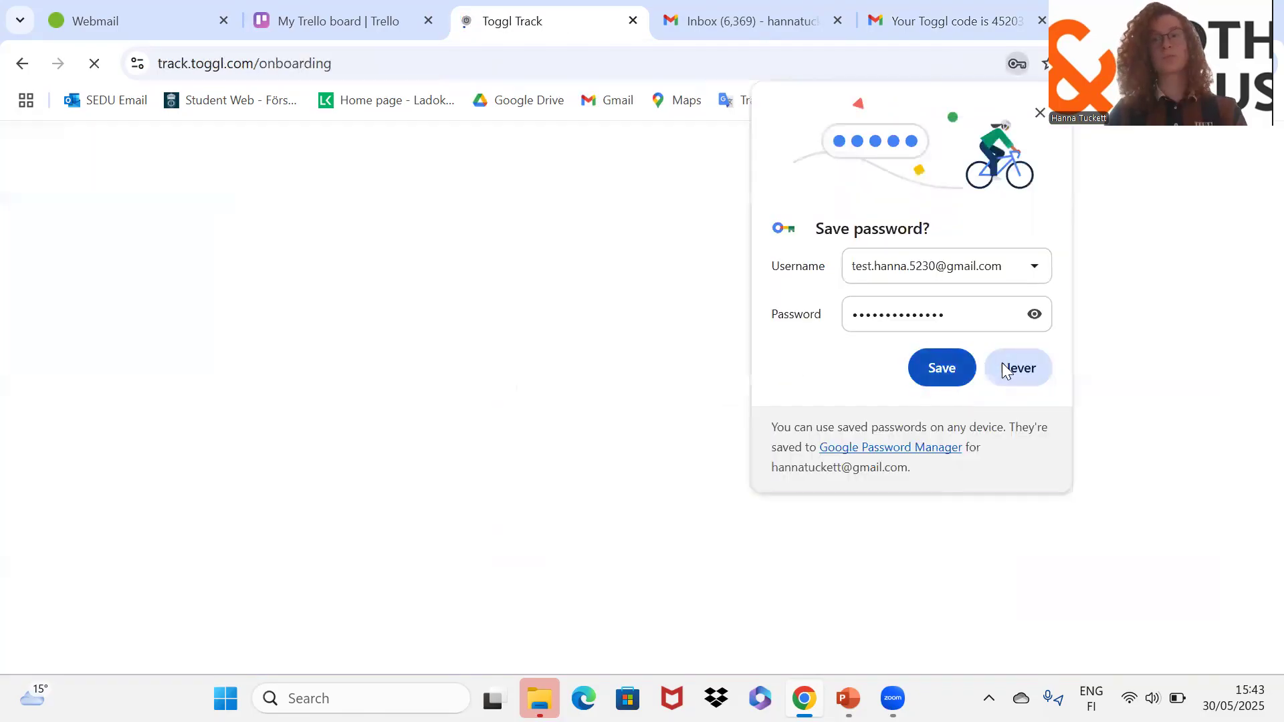
{"action": "left_click", "coordinate": [1005, 370]}
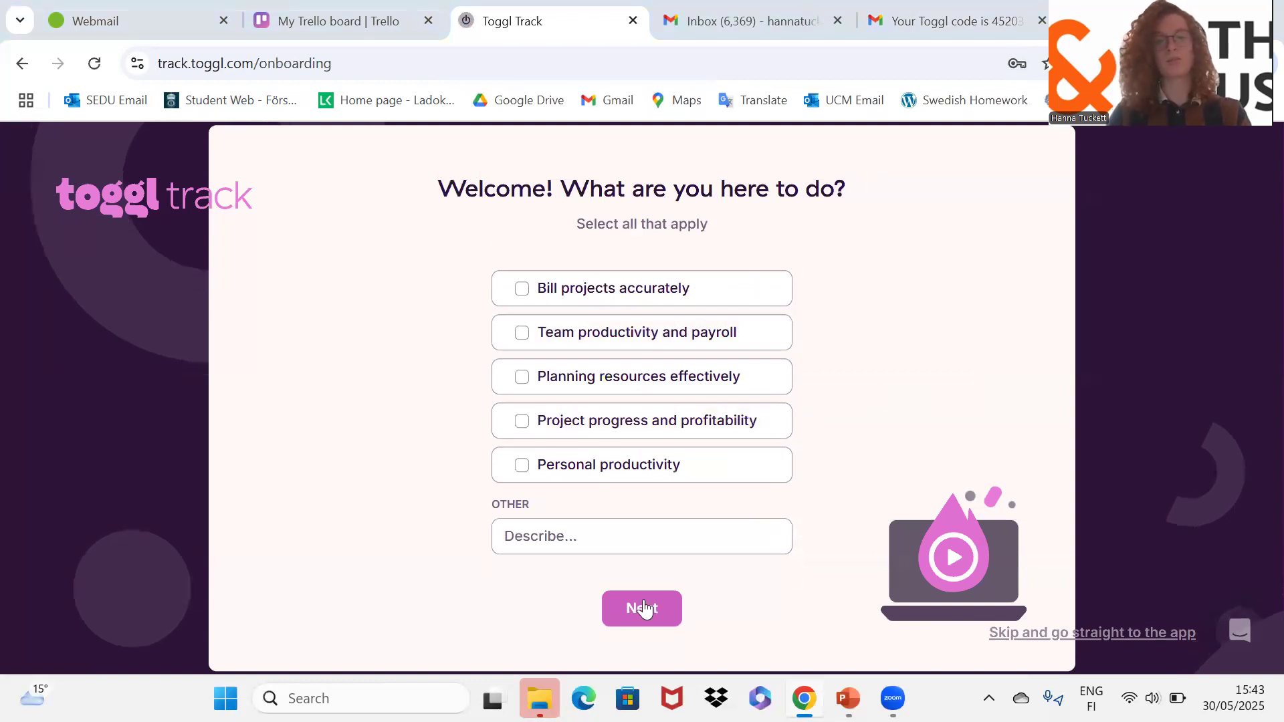
Pass the usage, team size and industry questions, skip projects and calendars, and close the trial pop-up.
{"action": "left_click", "coordinate": [646, 607]}
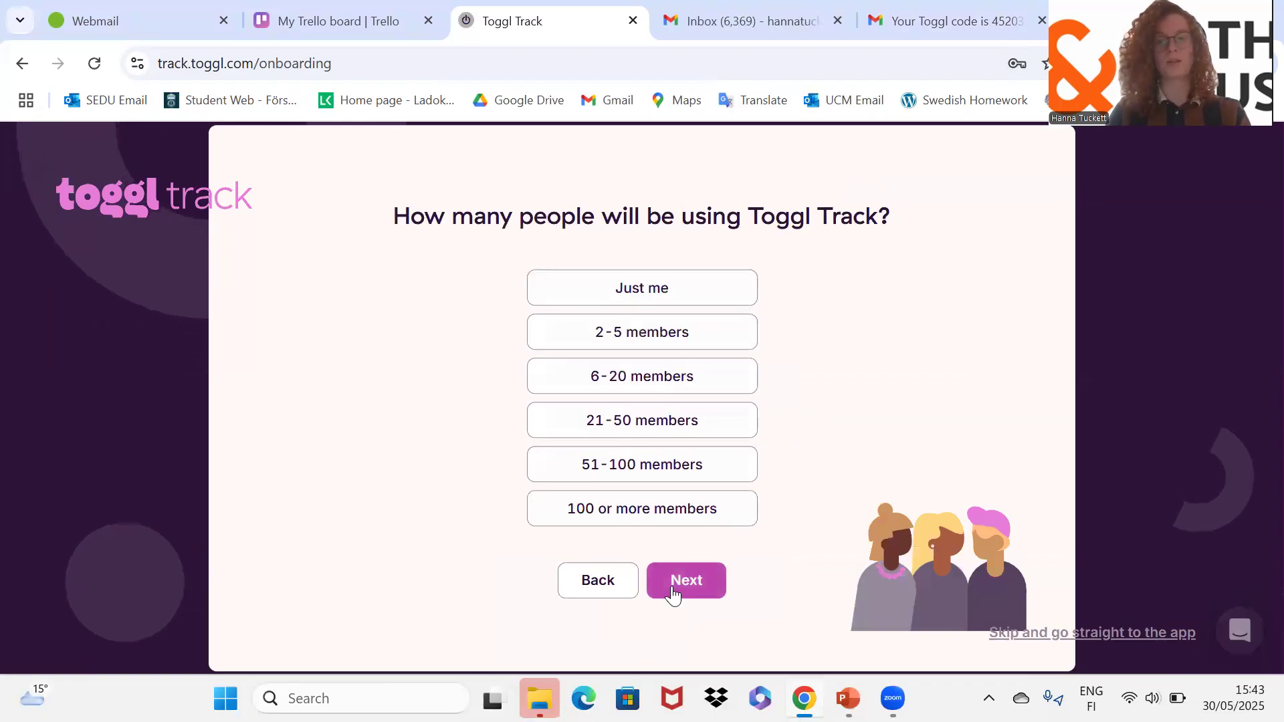
{"action": "left_click", "coordinate": [673, 594]}
{"action": "left_click", "coordinate": [628, 561]}
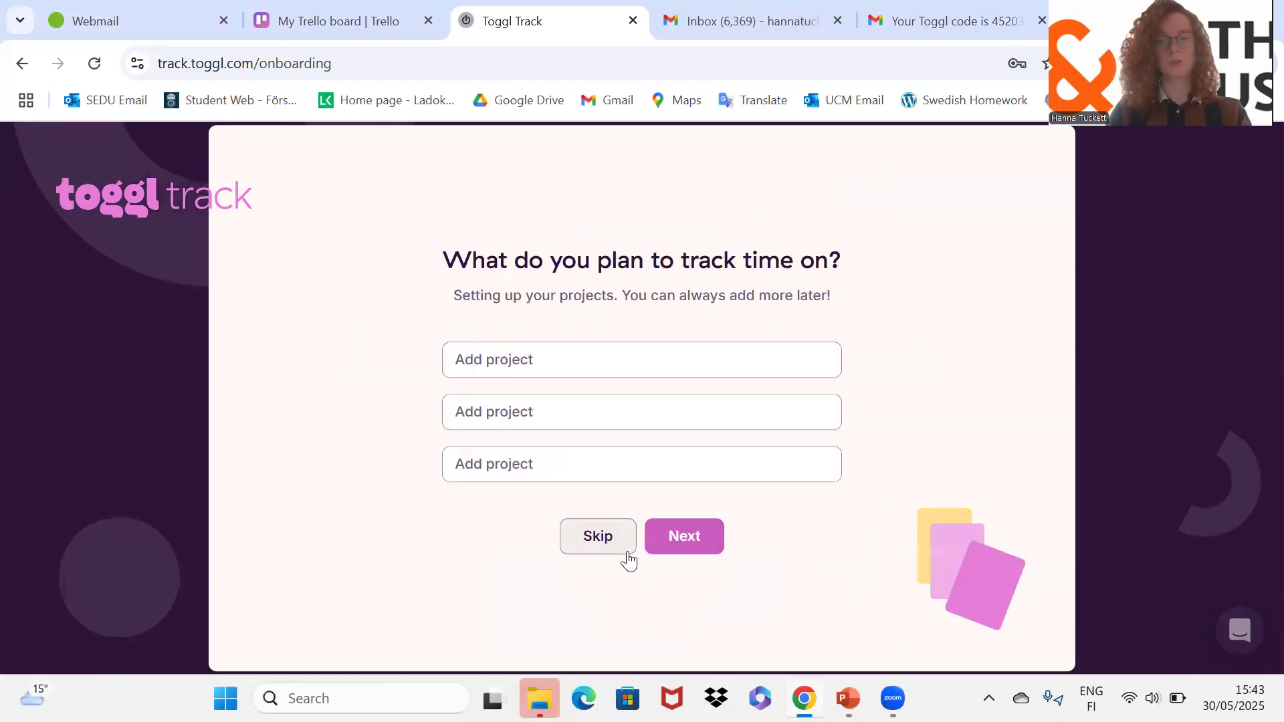
{"action": "left_click", "coordinate": [691, 536]}
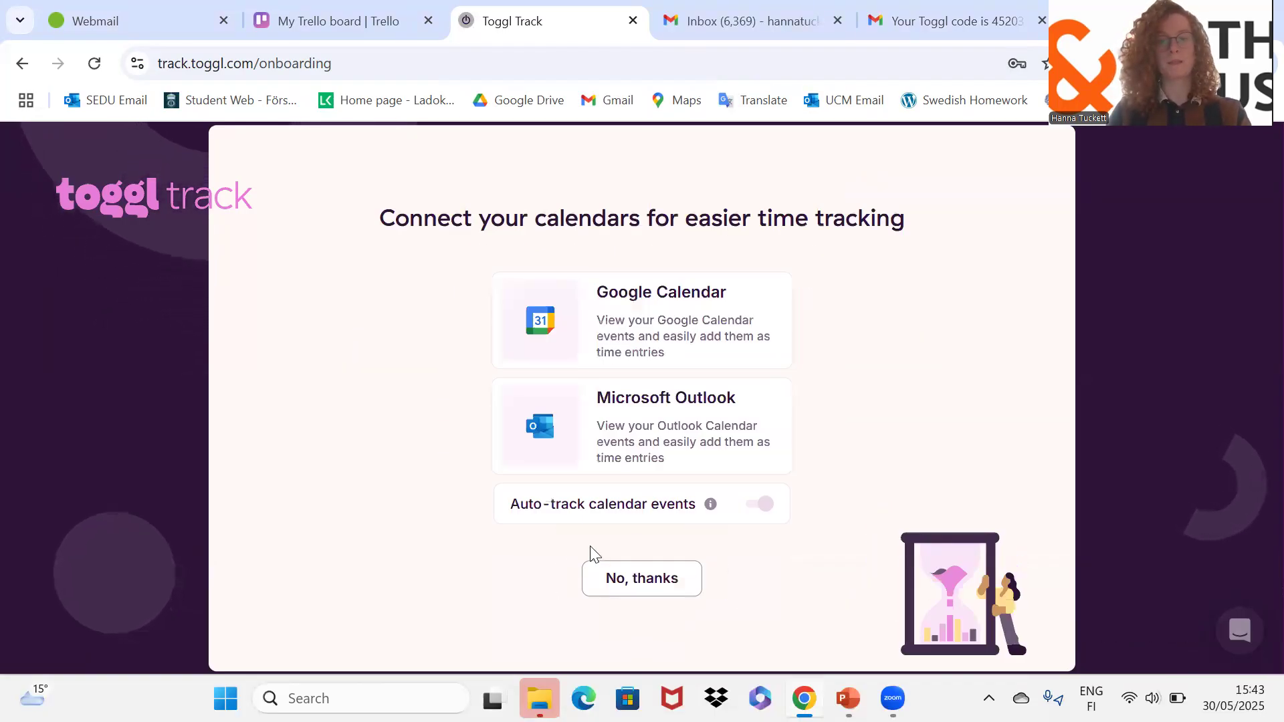
{"action": "left_click", "coordinate": [640, 581]}
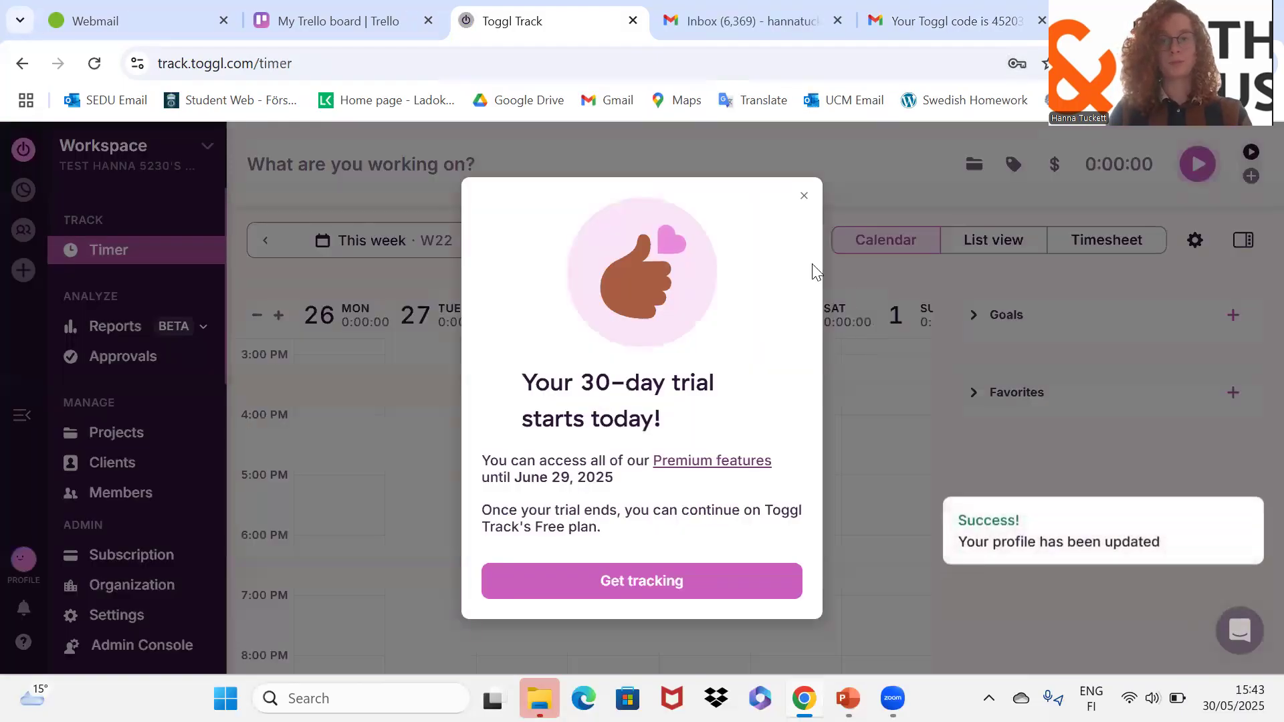
{"action": "left_click", "coordinate": [804, 195]}
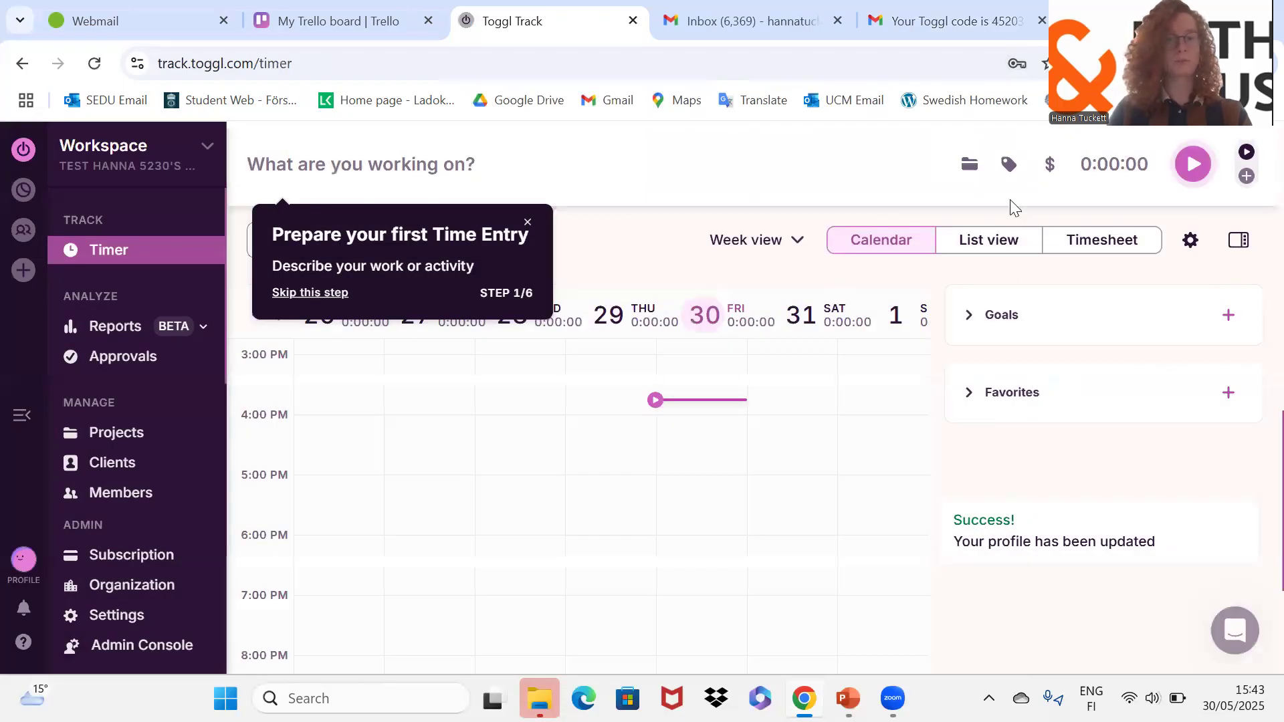
Dismiss the first-entry tip, switch the timer page to List view, then go to organization Members.
{"action": "left_click", "coordinate": [528, 222]}
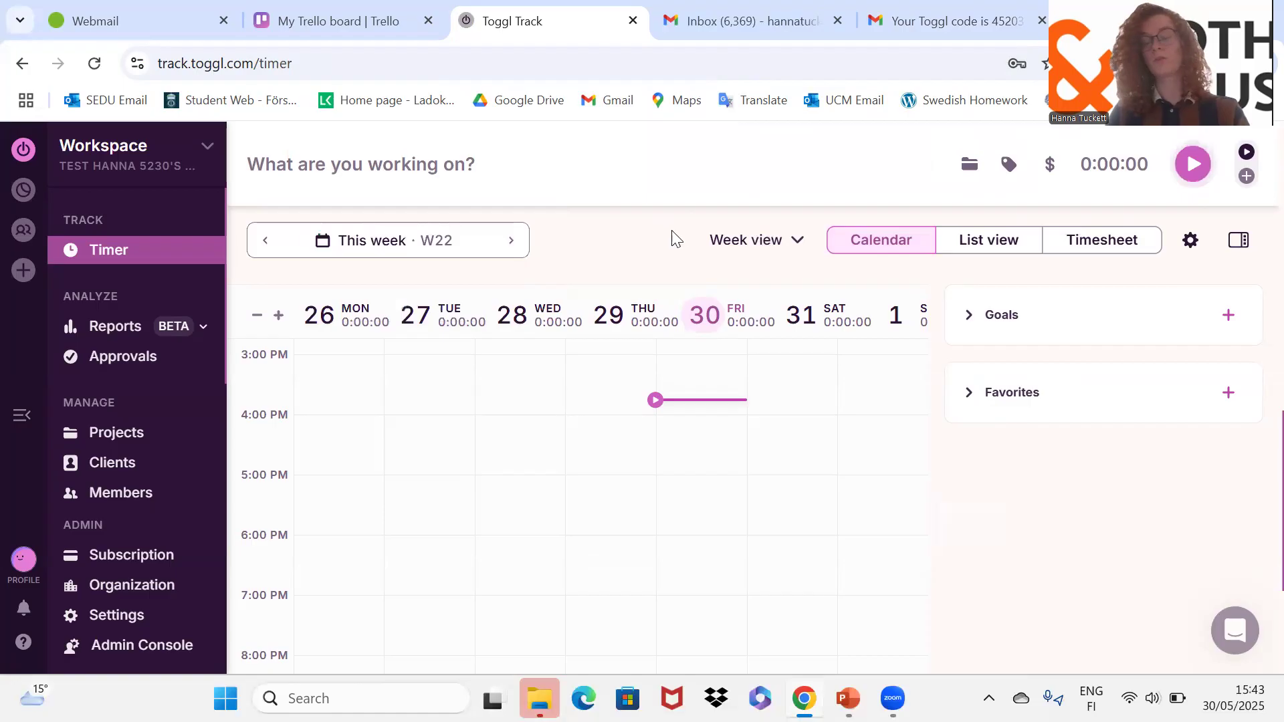
{"action": "left_click", "coordinate": [1103, 242]}
{"action": "left_click", "coordinate": [1024, 242]}
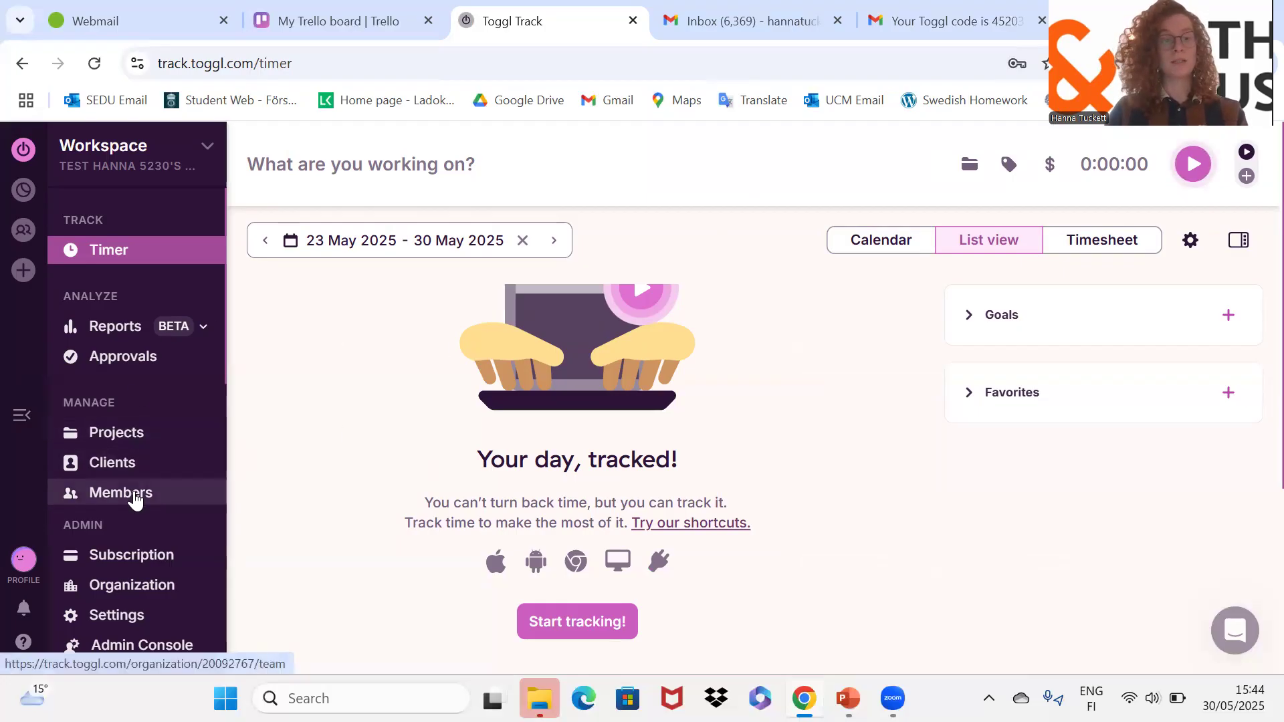
{"action": "left_click", "coordinate": [136, 499]}
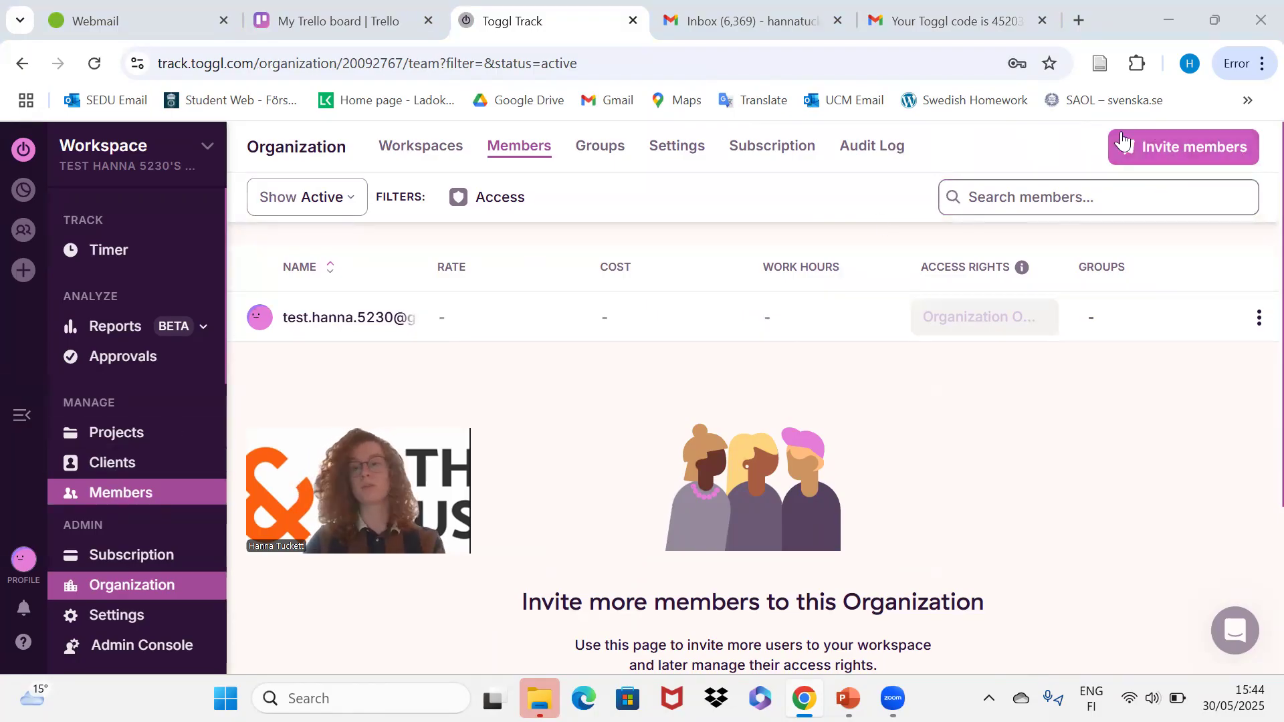
Invite a new member by their e-mail address with Workspace Admin access and close the confirmation.
{"action": "left_click", "coordinate": [1127, 155]}
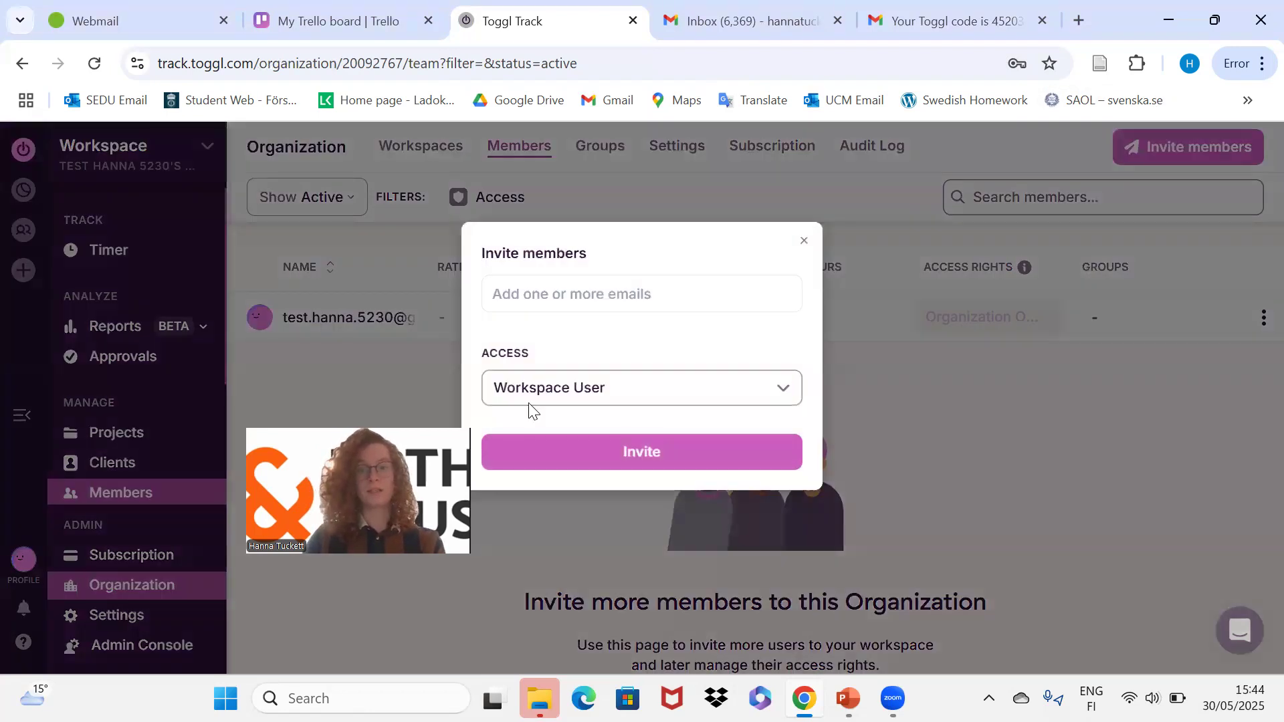
{"action": "left_click", "coordinate": [657, 395]}
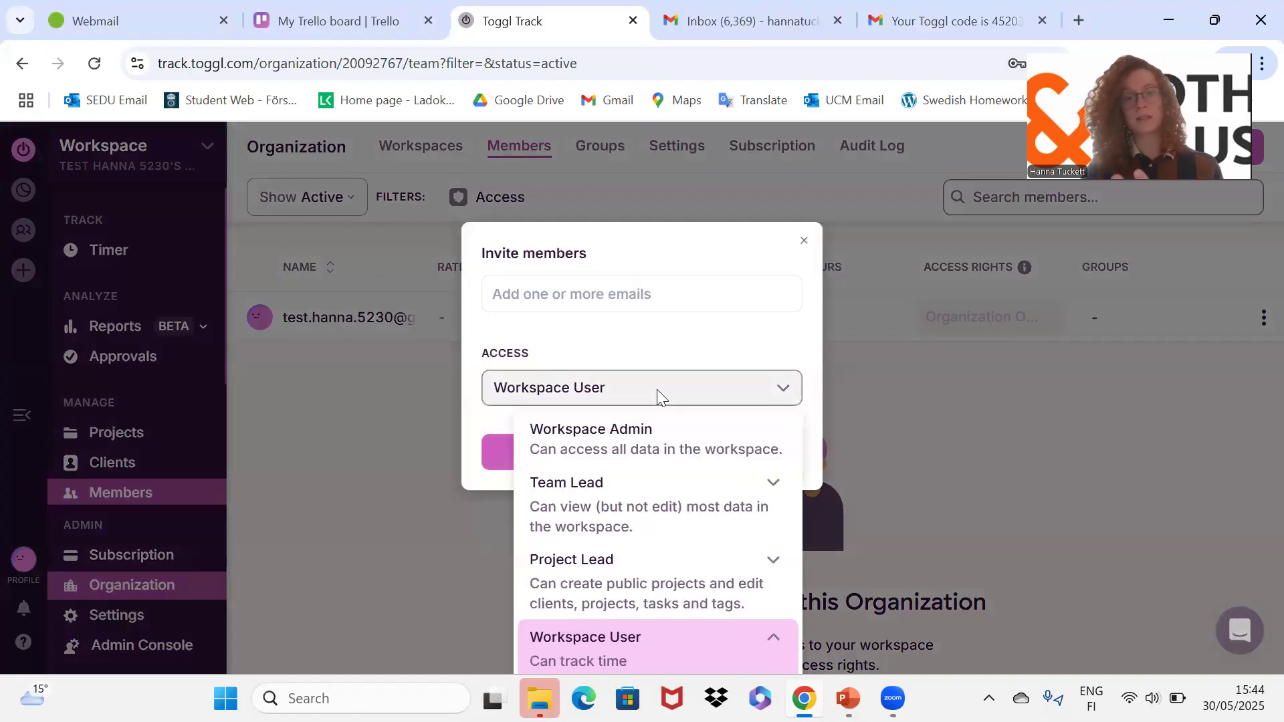
{"action": "left_click", "coordinate": [647, 443]}
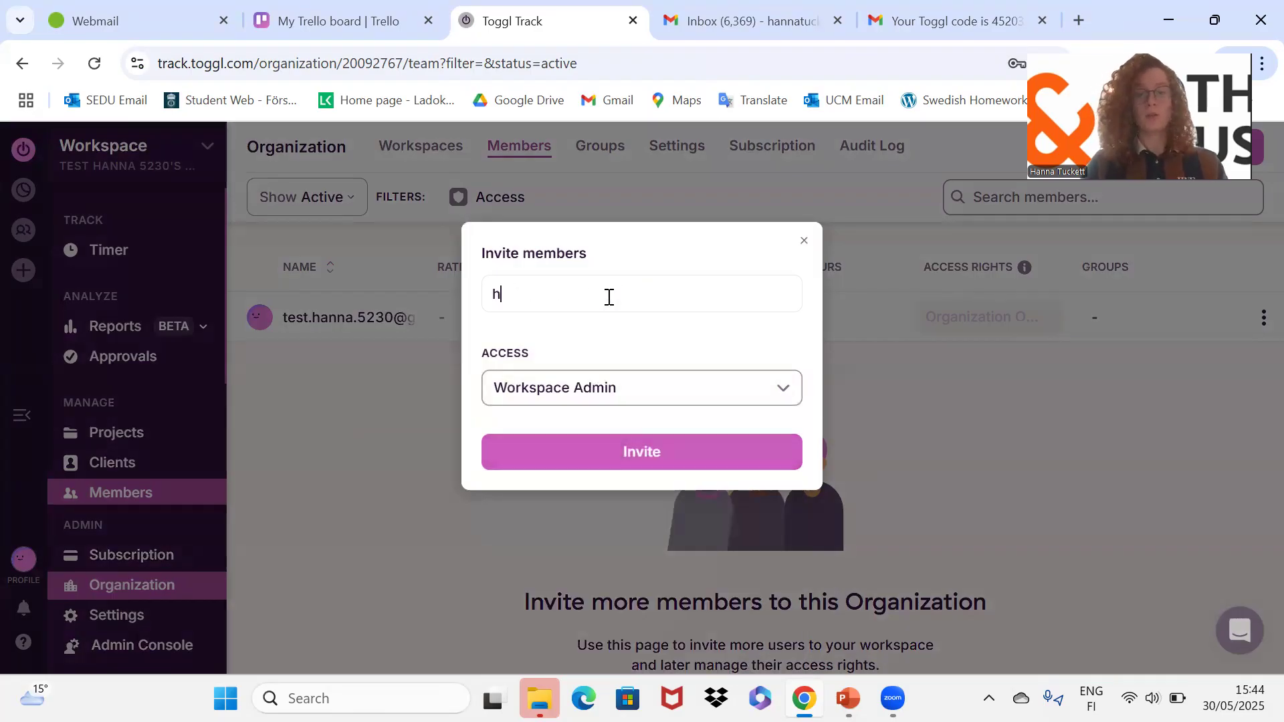
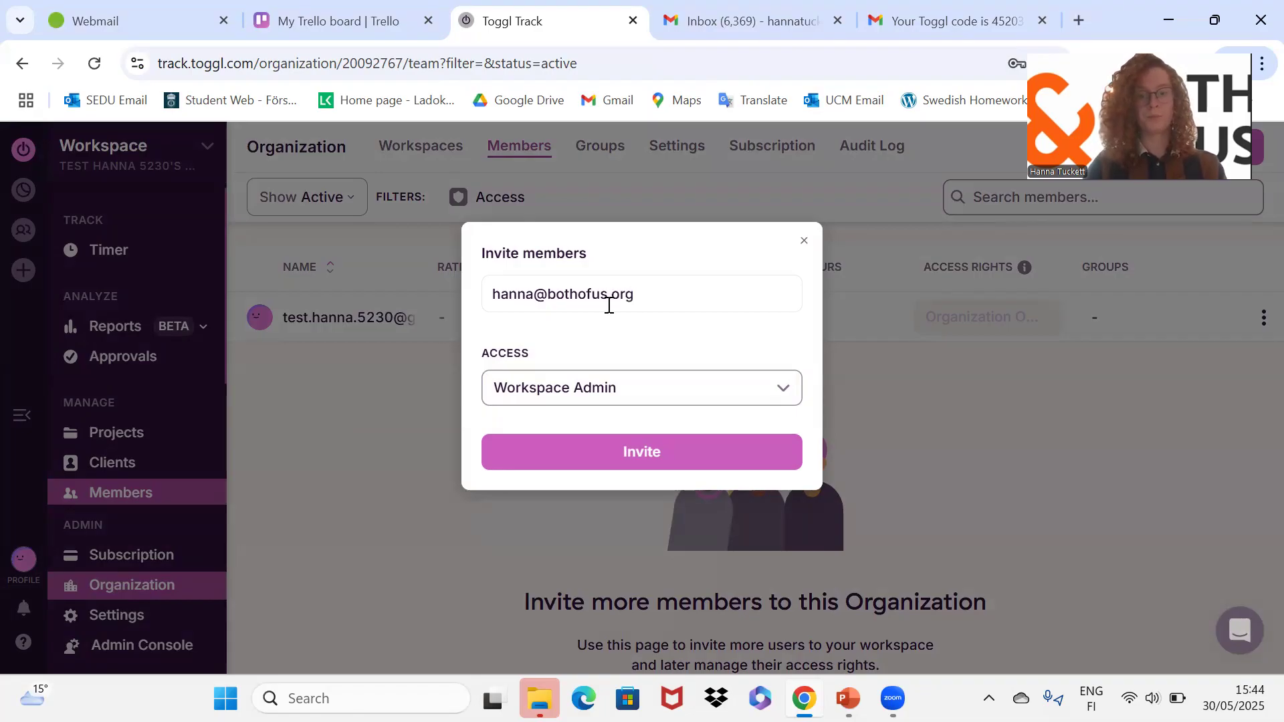
{"action": "left_click", "coordinate": [586, 450]}
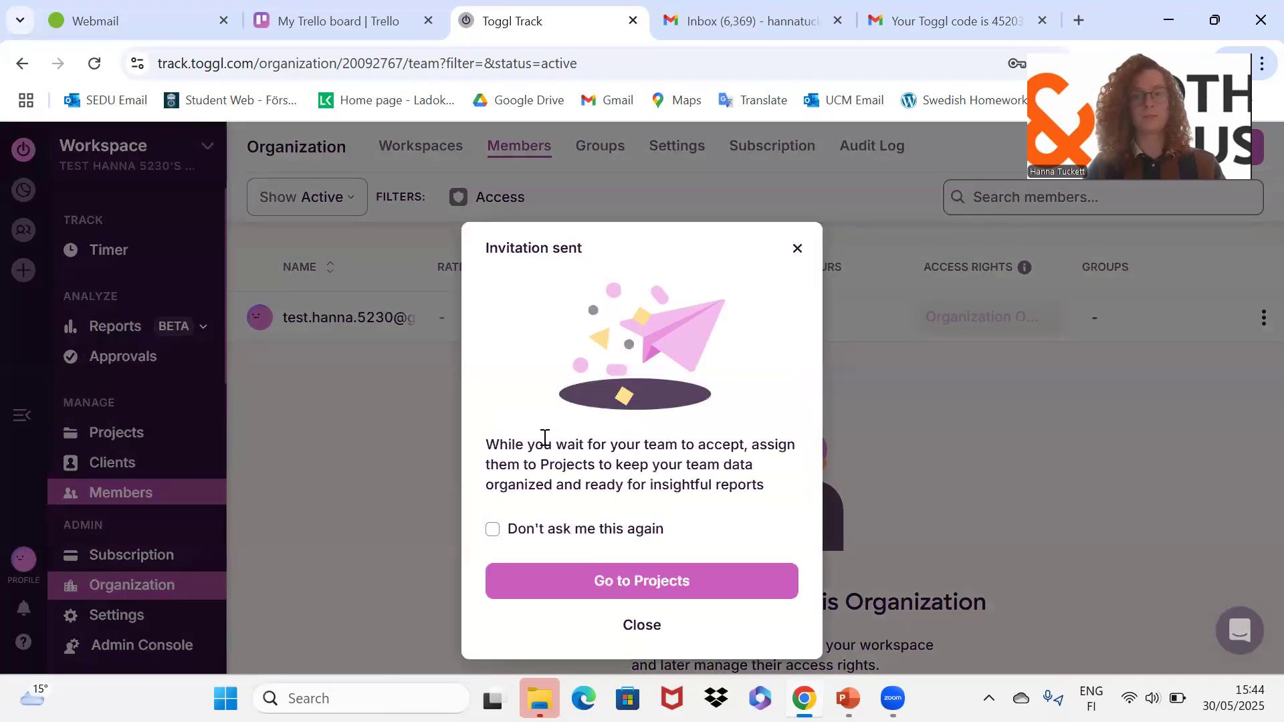
{"action": "left_click", "coordinate": [794, 260]}
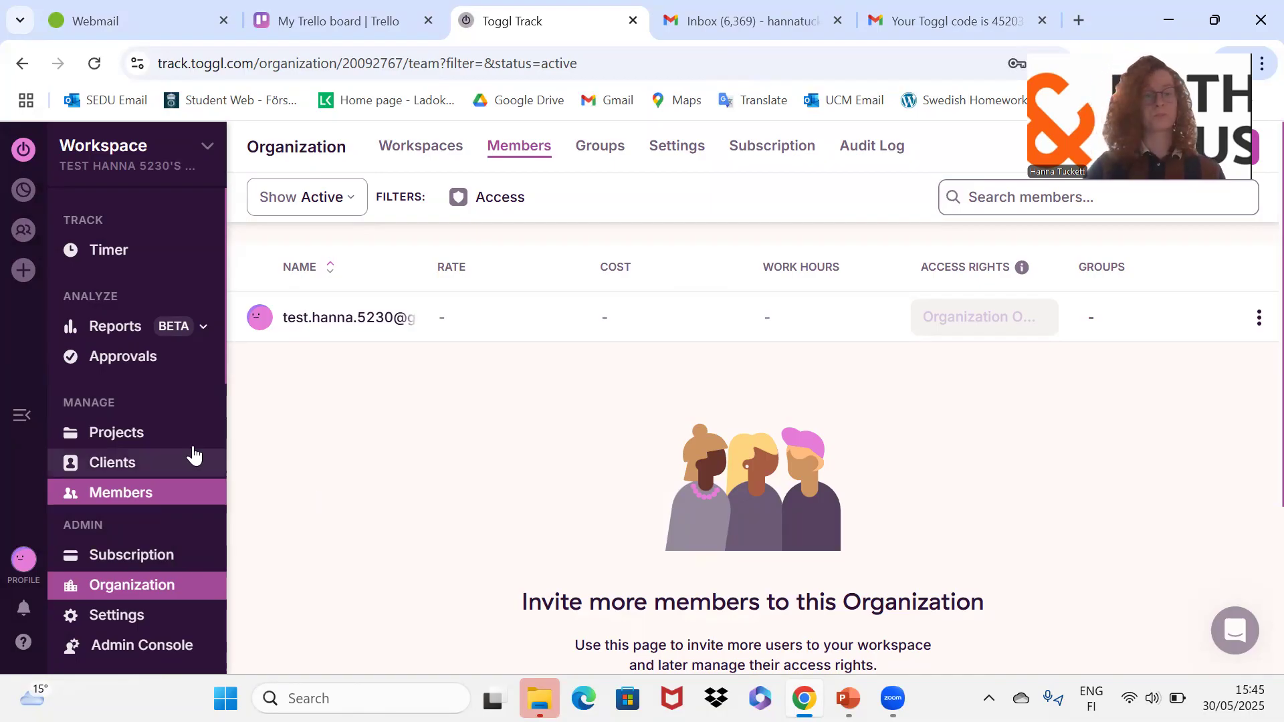
Start a new project on the Projects page named 'Business Development'.
{"action": "left_click", "coordinate": [135, 432]}
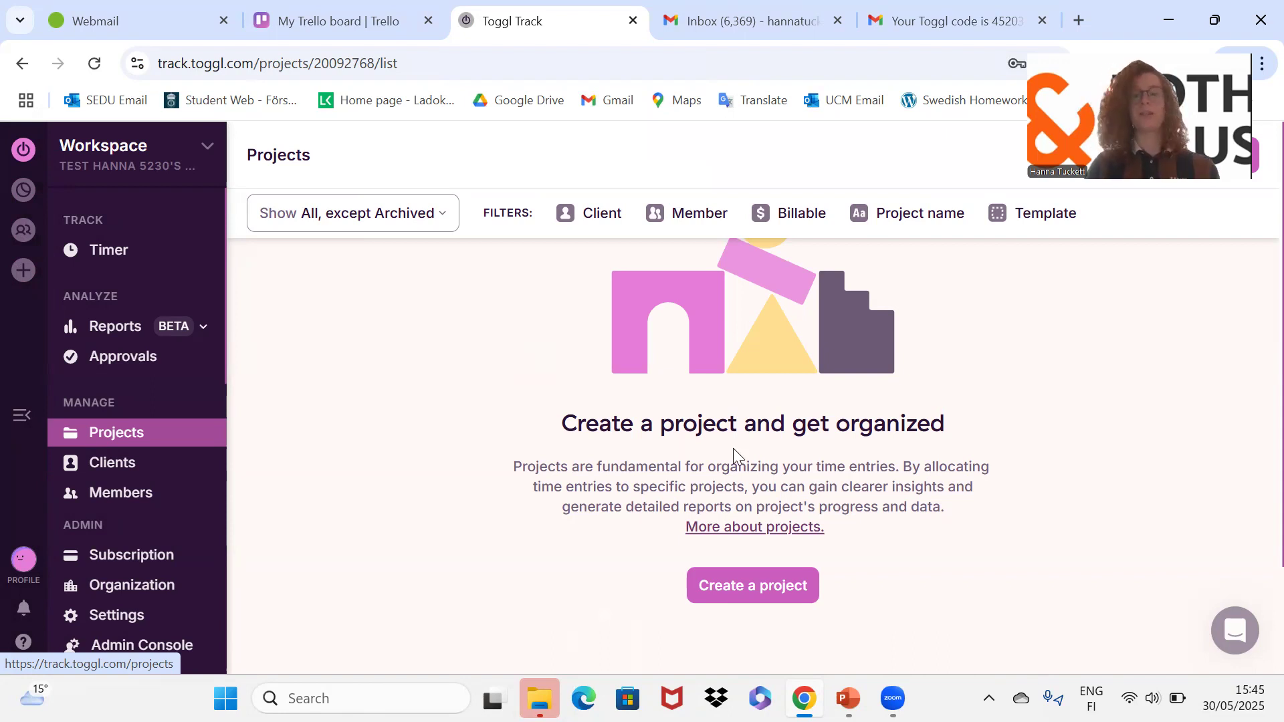
{"action": "left_click", "coordinate": [718, 597]}
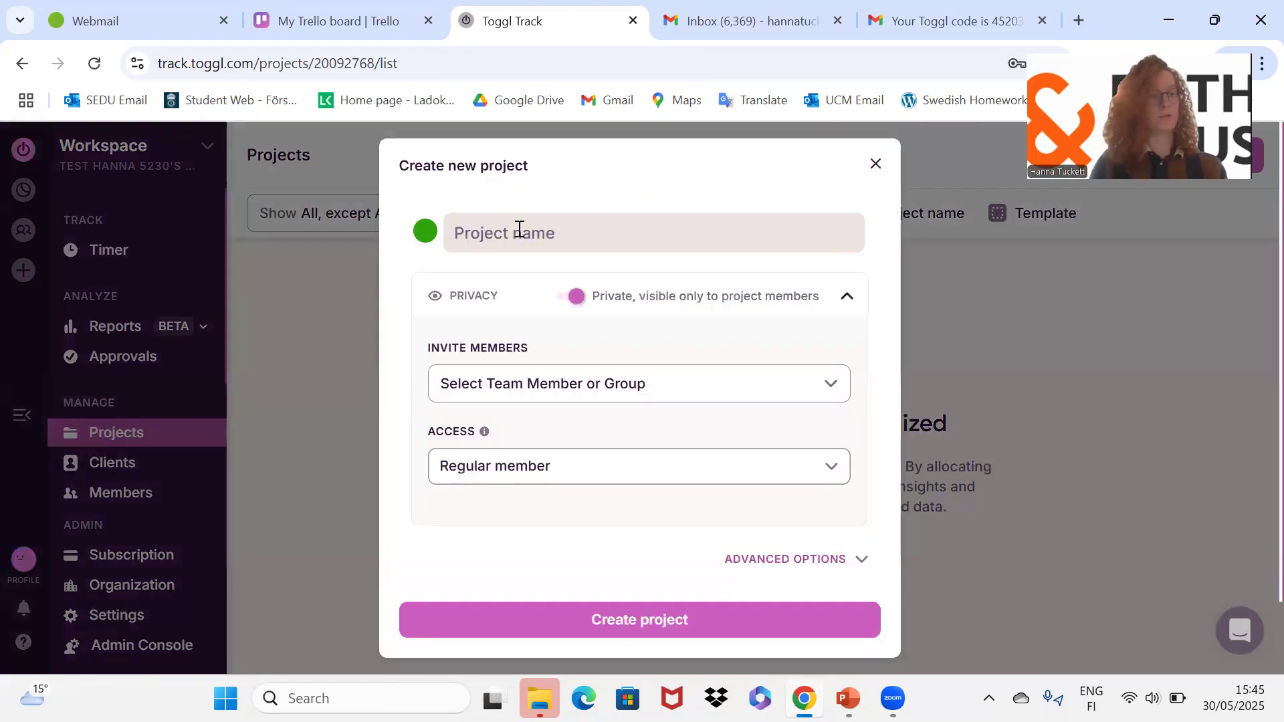
{"action": "type", "text": "Business Development"}
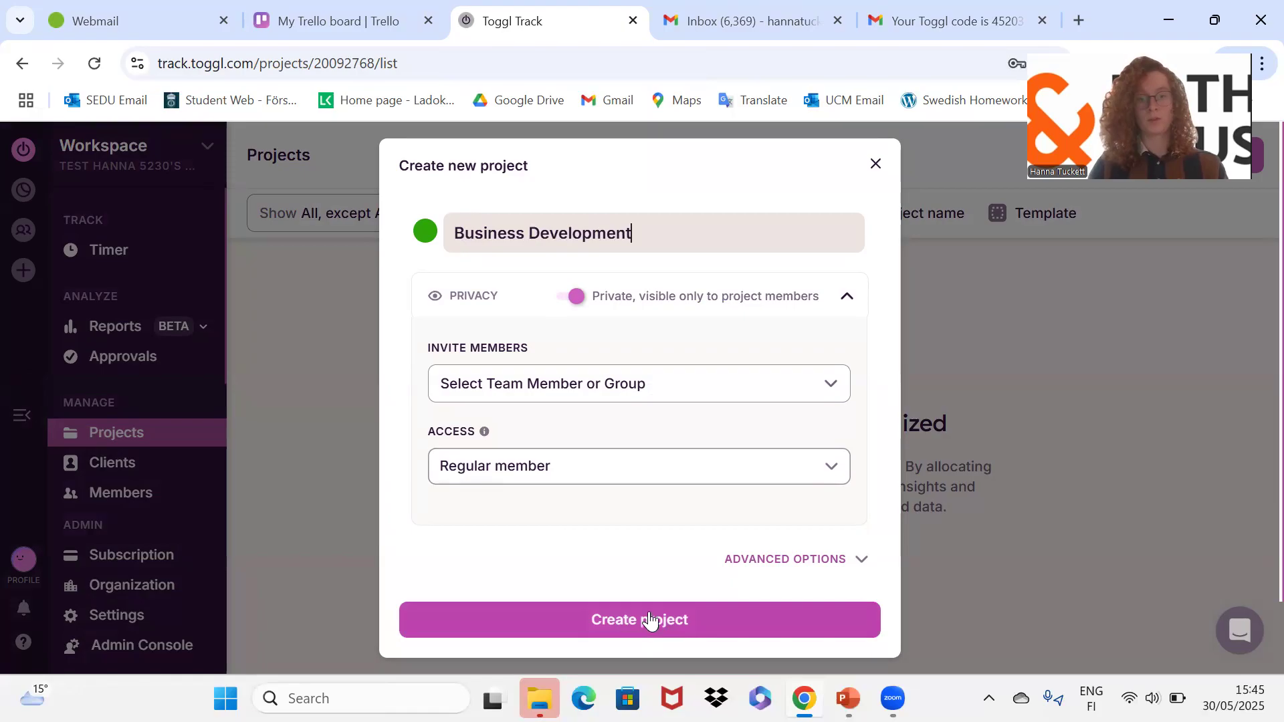
Keep Regular member access, add the invited member, and create the project.
{"action": "left_click", "coordinate": [647, 457]}
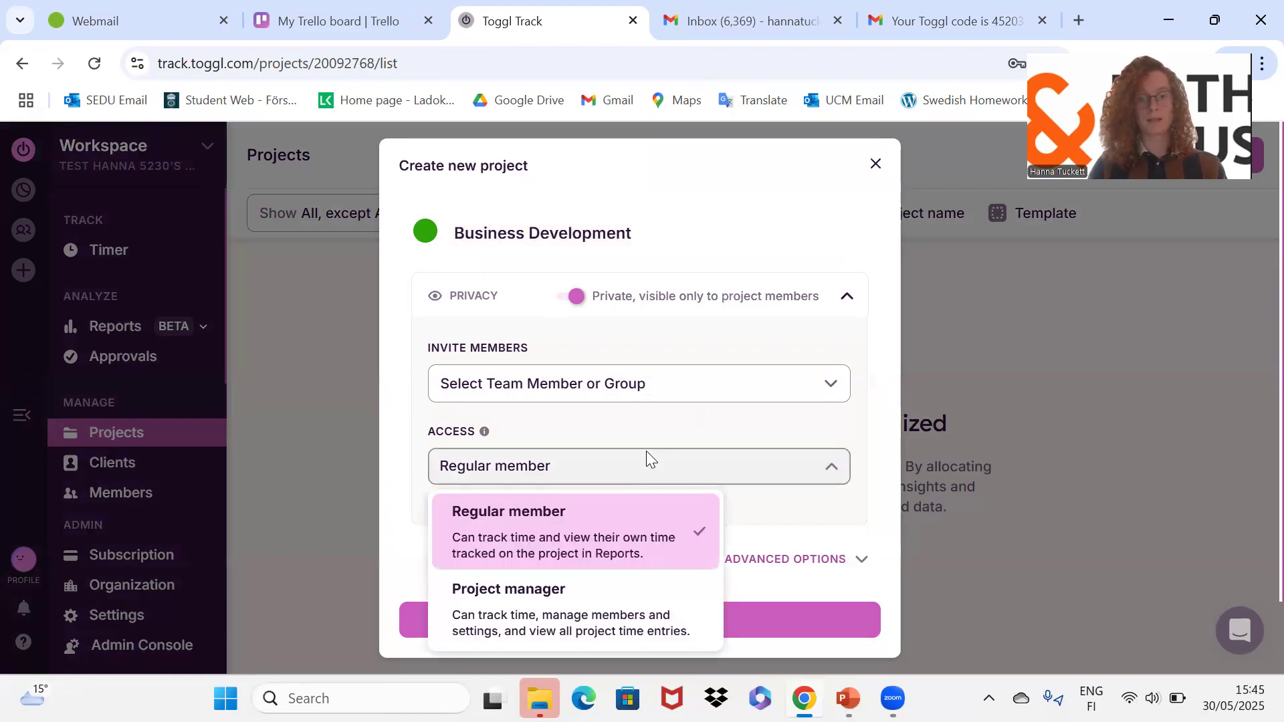
{"action": "left_click", "coordinate": [781, 506]}
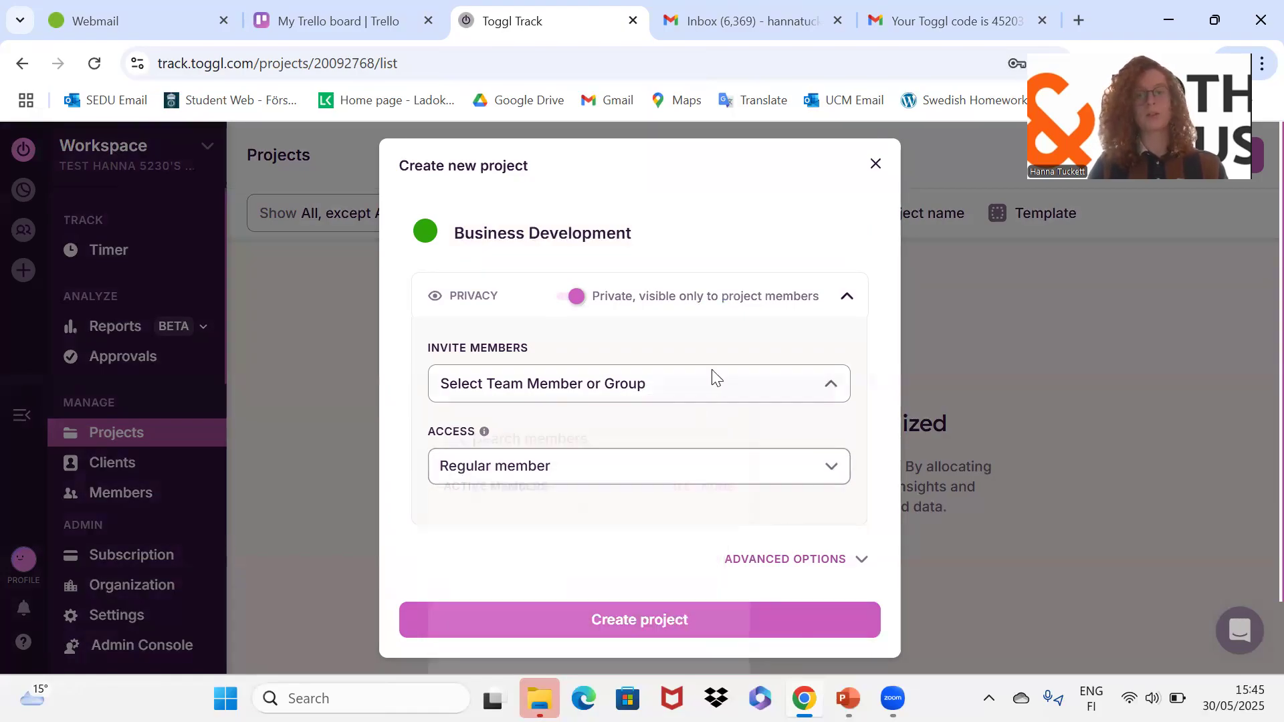
{"action": "left_click", "coordinate": [713, 376]}
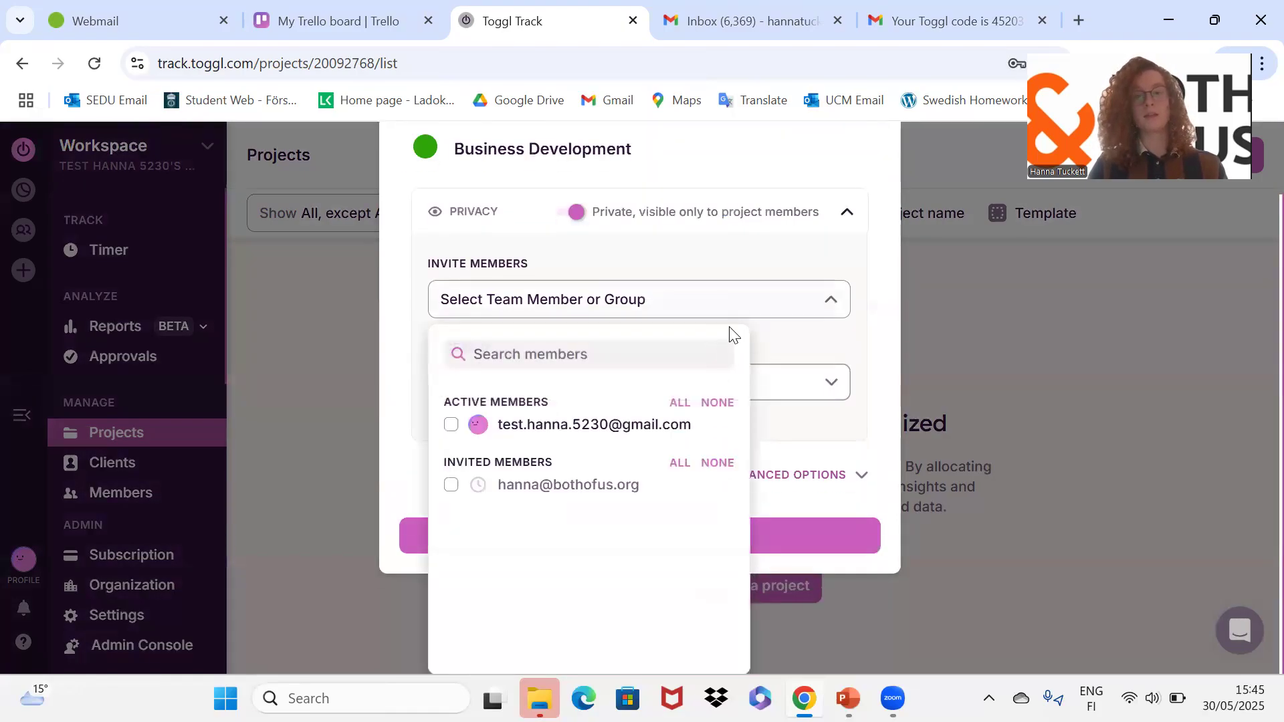
{"action": "left_click", "coordinate": [451, 485]}
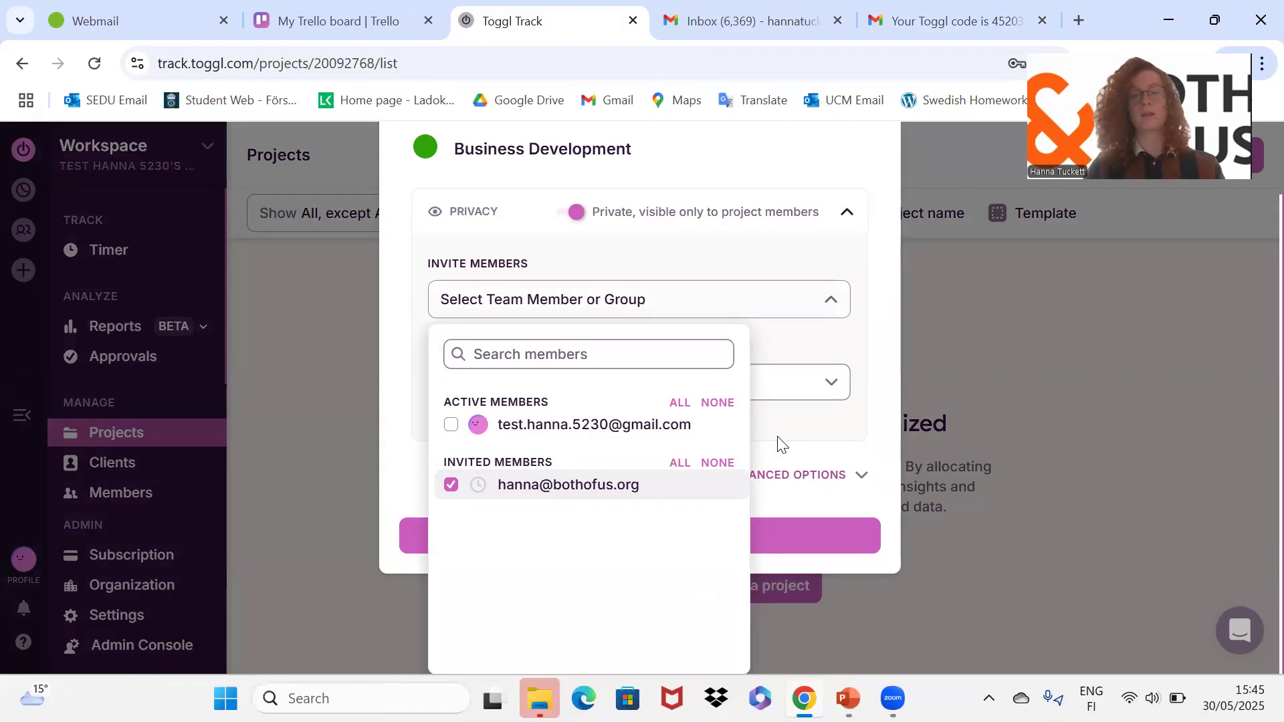
{"action": "left_click", "coordinate": [806, 447]}
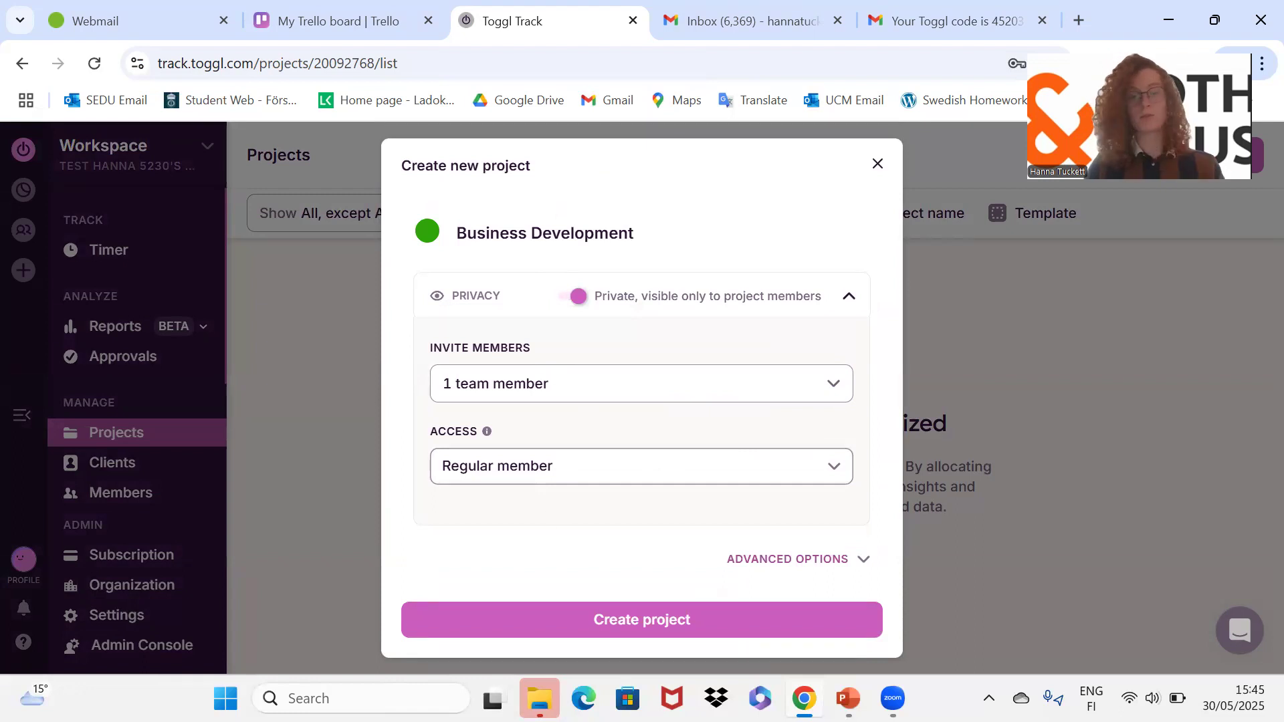
{"action": "left_click", "coordinate": [577, 635]}
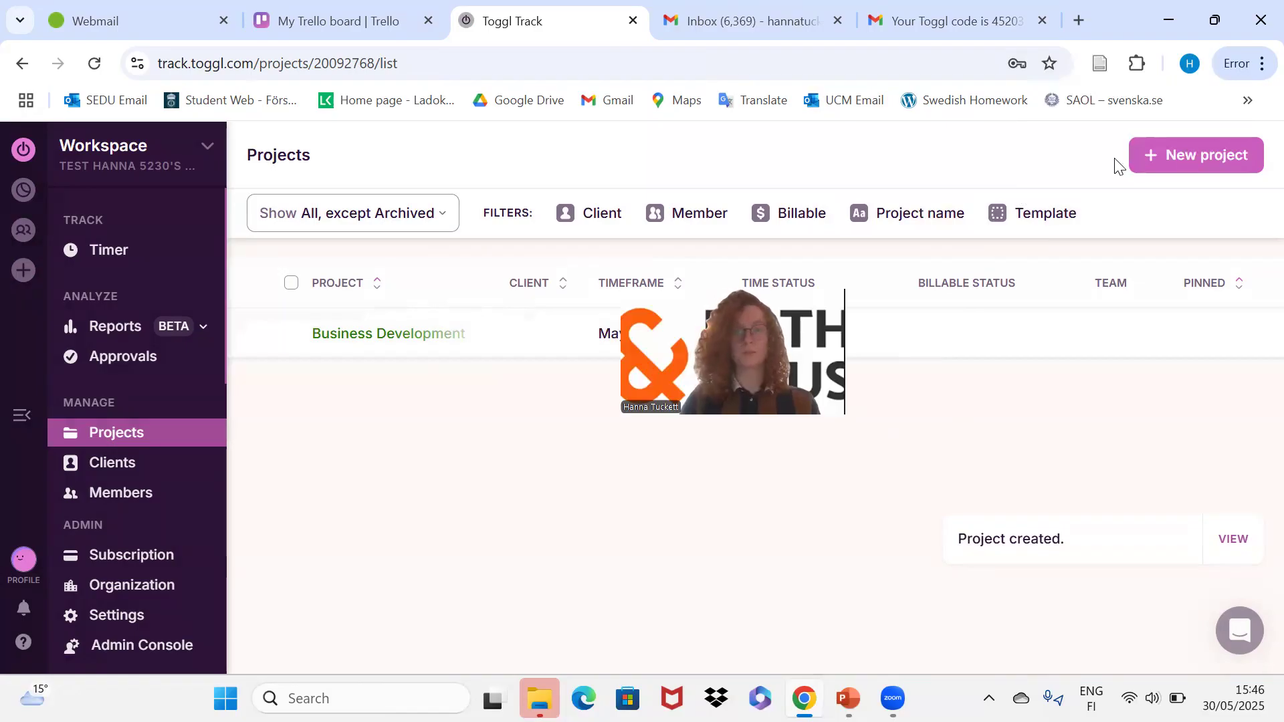
Create the 'Emails and Communication' project with the invited member on its team.
{"action": "left_click", "coordinate": [1197, 154]}
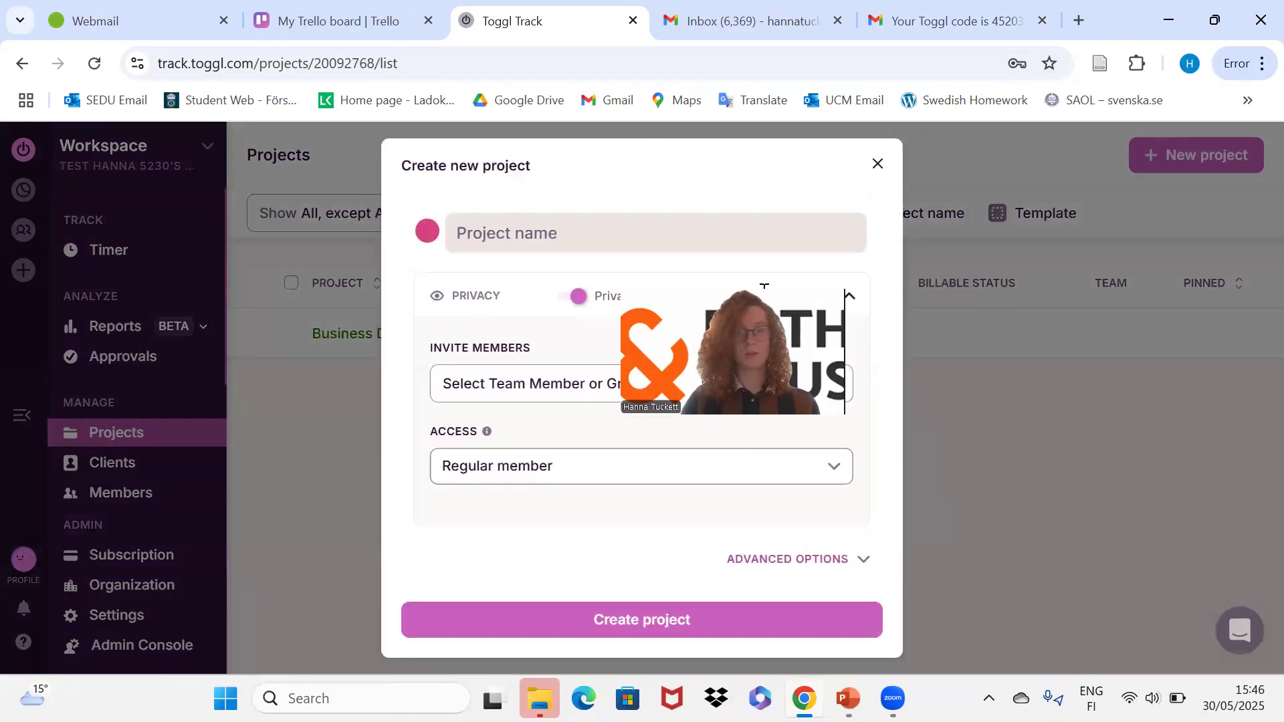
{"action": "left_click", "coordinate": [634, 208]}
{"action": "type", "text": "Email s"}
{"action": "key", "text": "BackSpace"}
{"action": "key", "text": "BackSpace"}
{"action": "type", "text": "s and "}
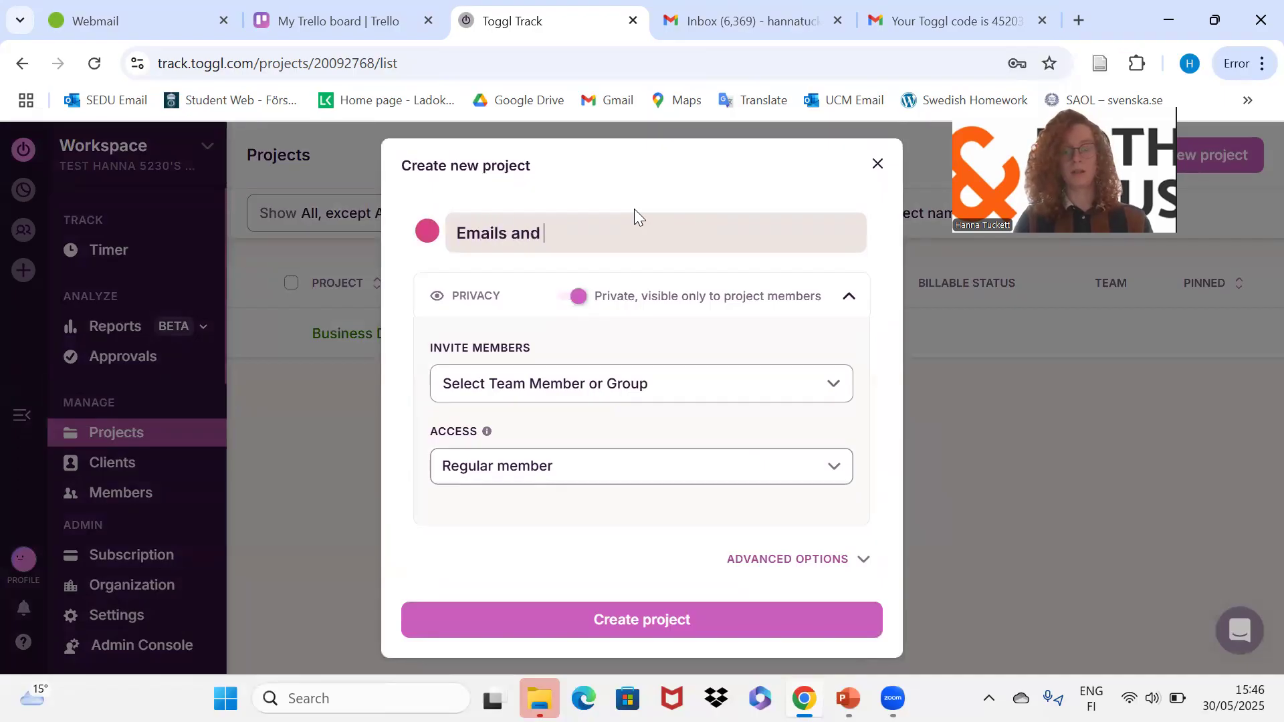
{"action": "type", "text": "Communication"}
{"action": "left_click", "coordinate": [642, 385]}
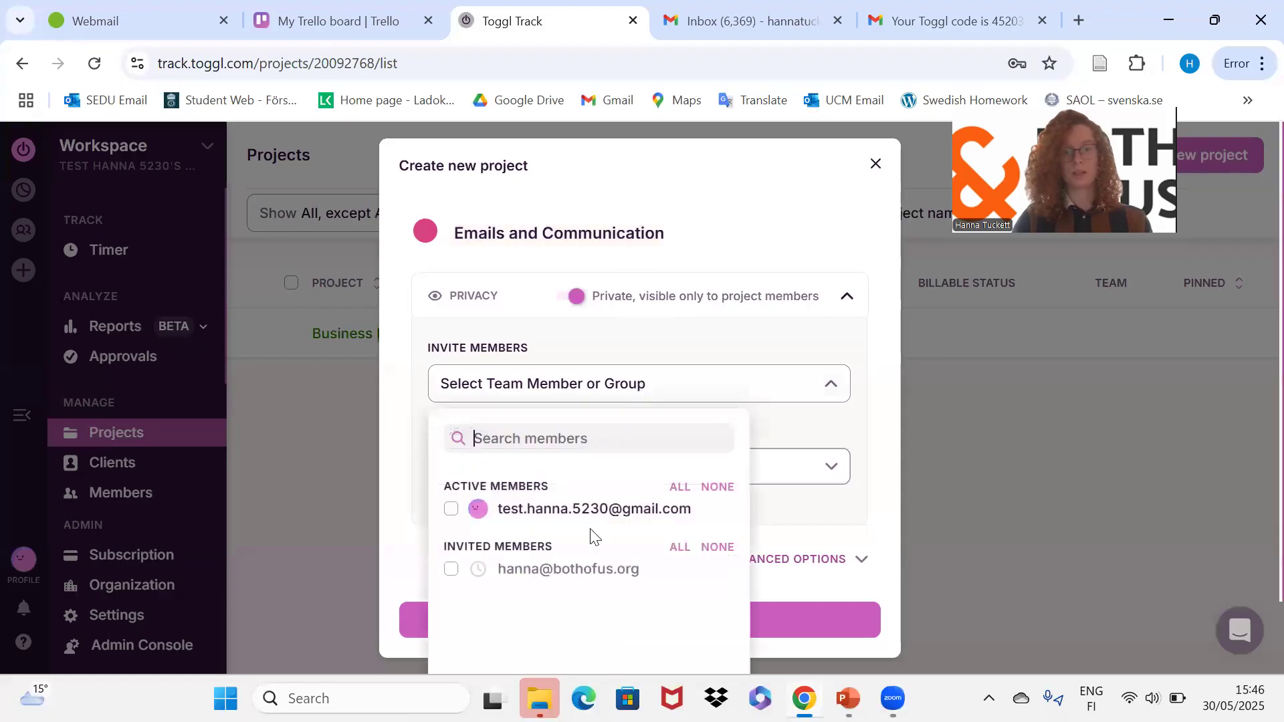
{"action": "left_click", "coordinate": [450, 568]}
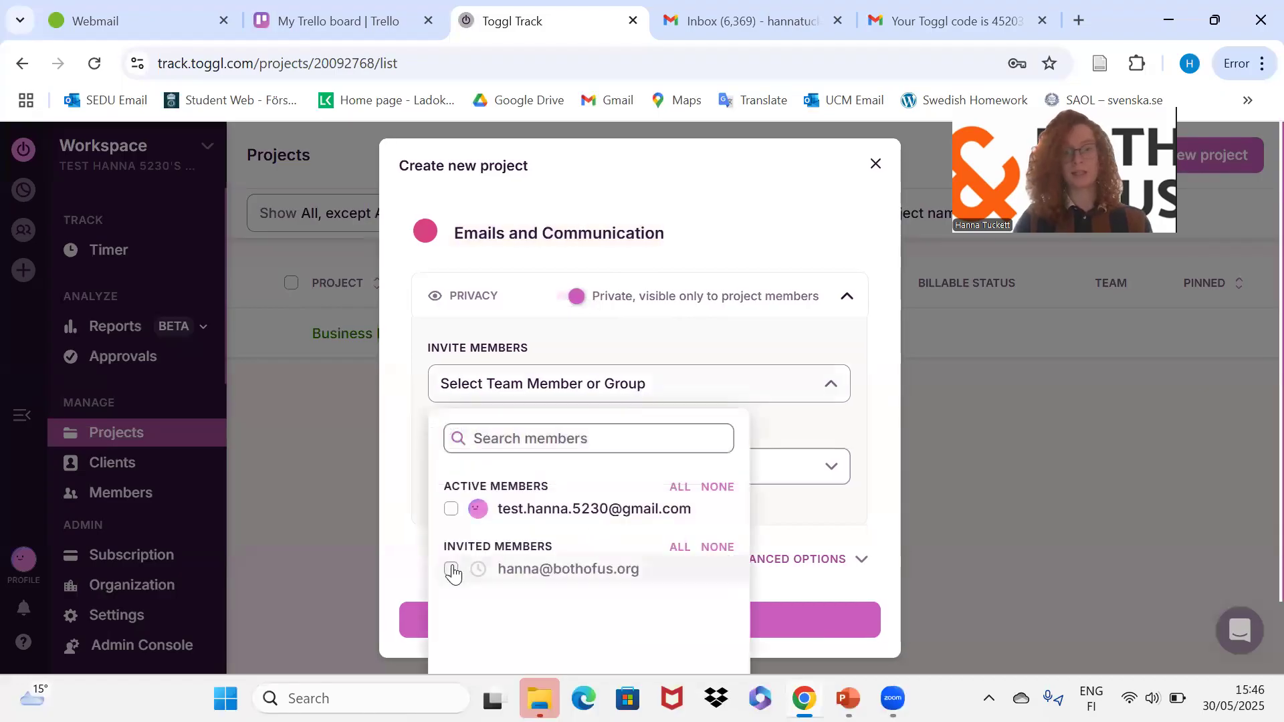
{"action": "left_click", "coordinate": [854, 518]}
{"action": "left_click", "coordinate": [604, 610]}
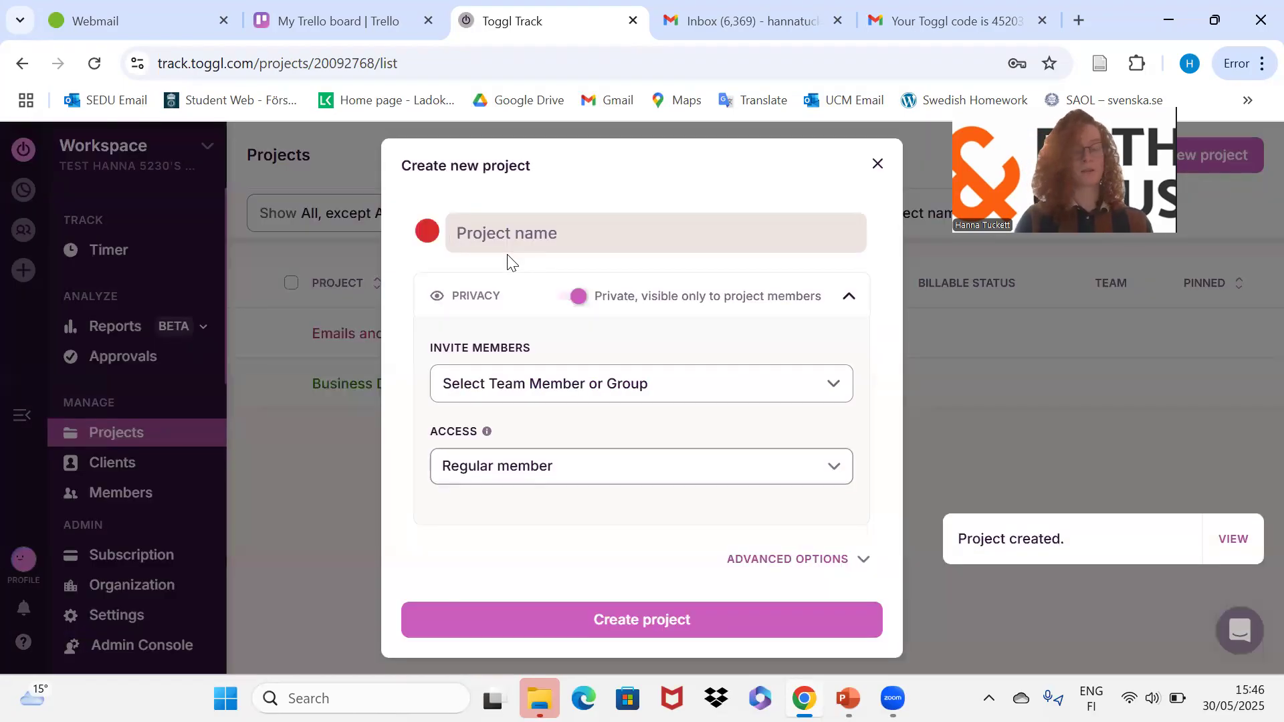
Name the new project 'Internal work - administration'.
{"action": "type", "text": "Internal "}
{"action": "type", "text": "ow"}
{"action": "key", "text": "BackSpace"}
{"action": "key", "text": "BackSpace"}
{"action": "type", "text": "wokr"}
{"action": "key", "text": "BackSpace"}
{"action": "key", "text": "BackSpace"}
{"action": "type", "text": "rk - admi"}
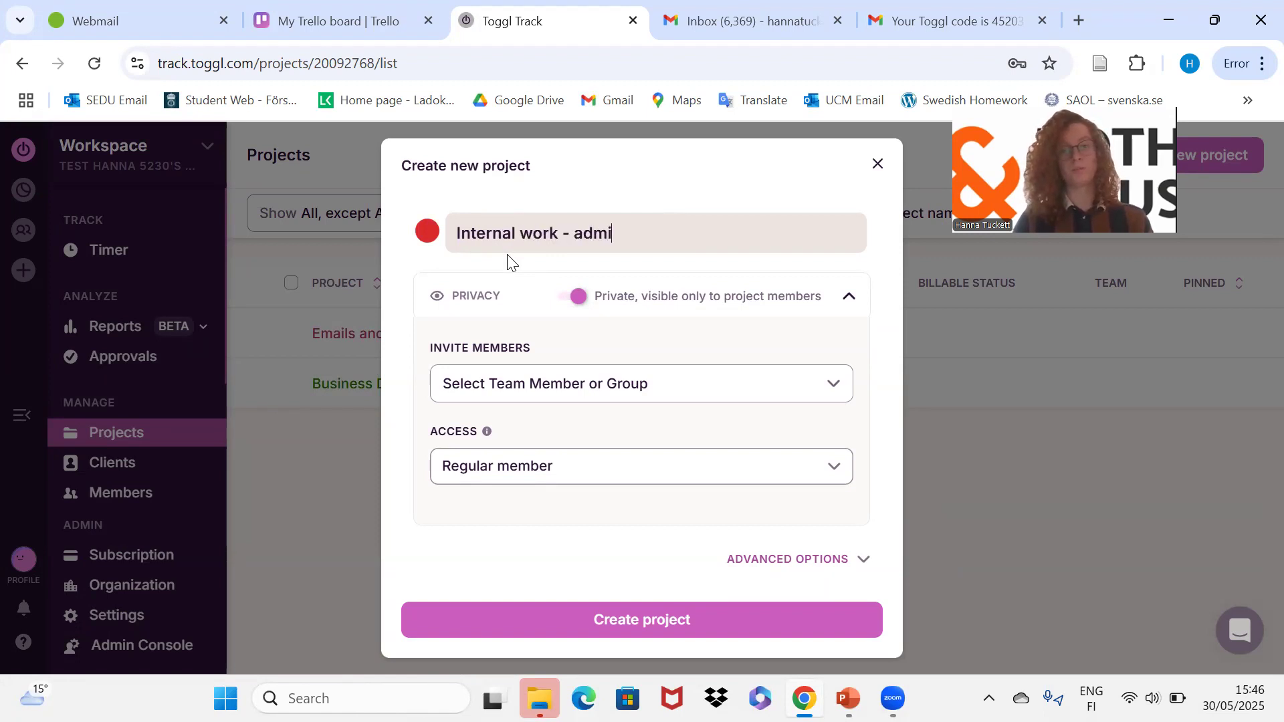
{"action": "type", "text": "nistration"}
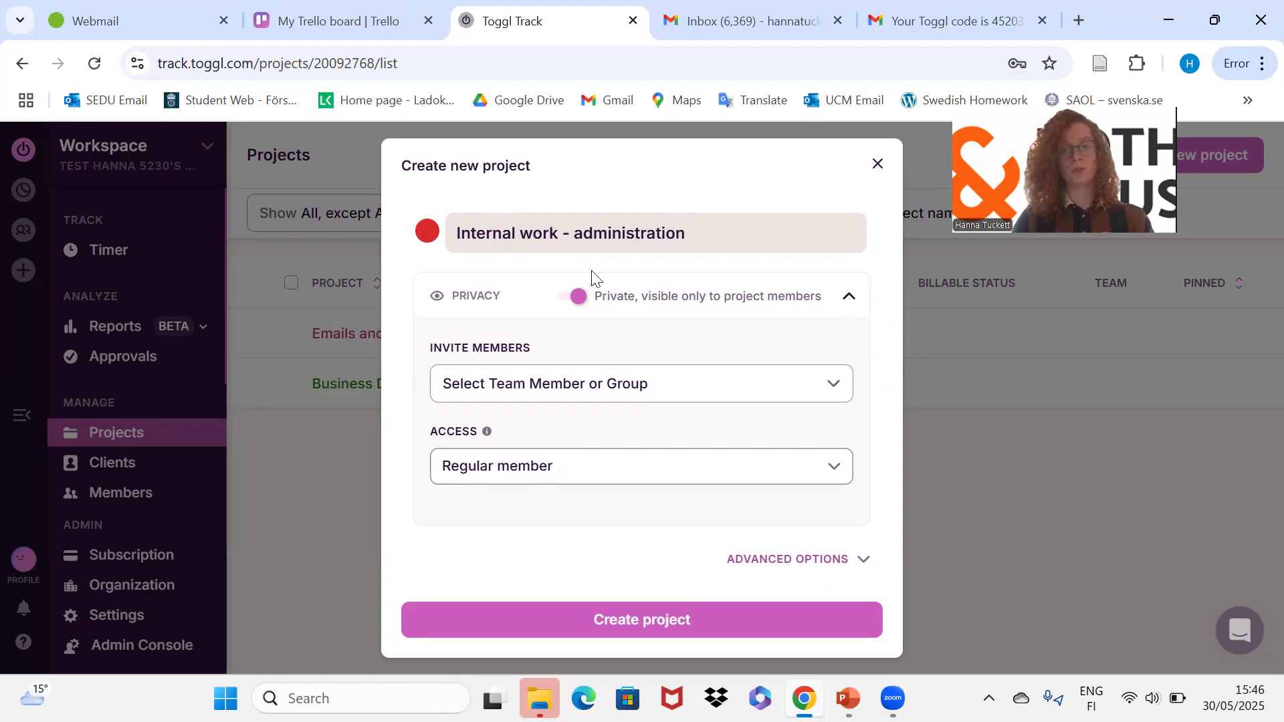
Add the invited member to the project and create it.
{"action": "left_click", "coordinate": [673, 394]}
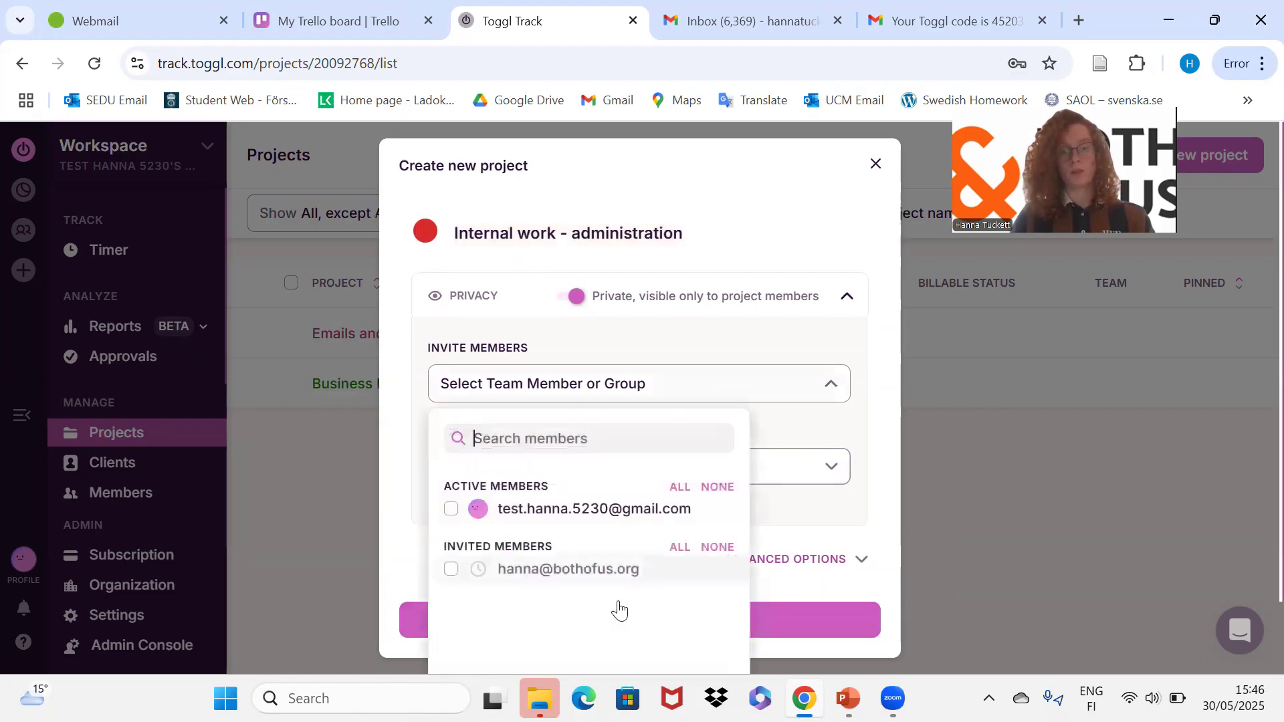
{"action": "left_click", "coordinate": [450, 570]}
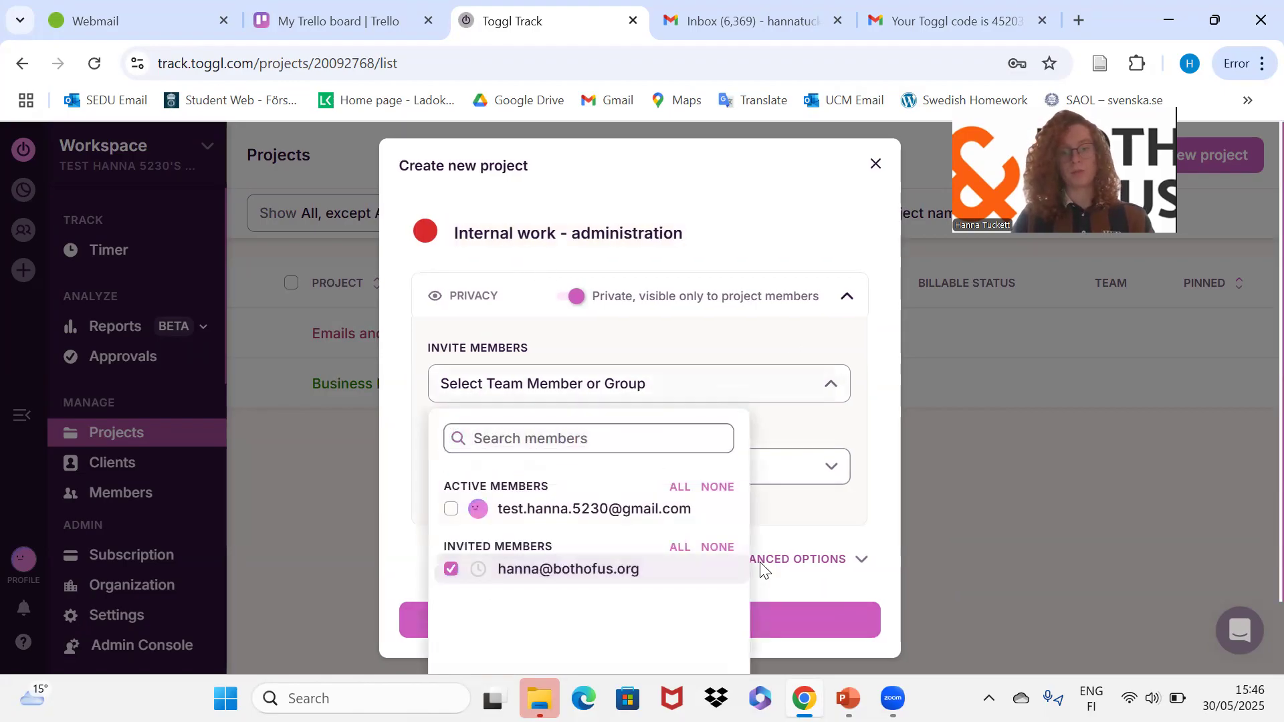
{"action": "left_click", "coordinate": [808, 612]}
{"action": "left_click", "coordinate": [805, 614]}
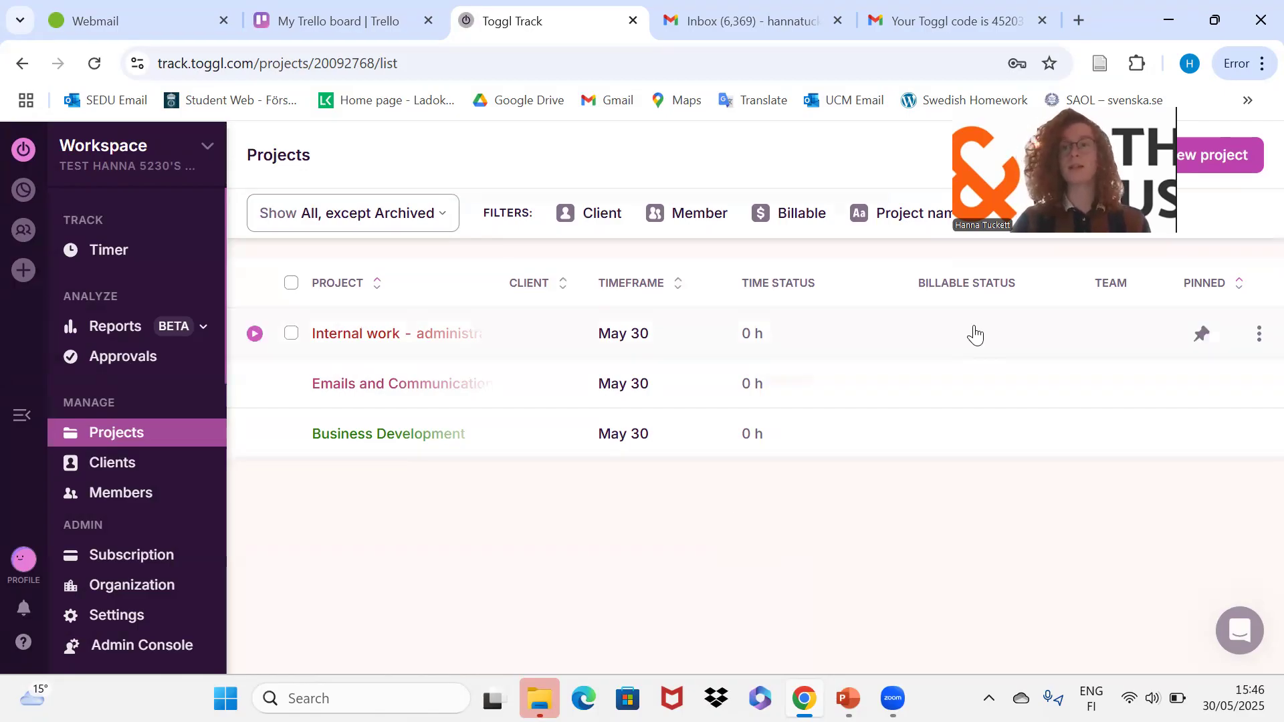
Go from the Projects list back to the Timer page.
{"action": "left_click_drag", "start_coordinate": [1049, 114], "coordinate": [1137, 40]}
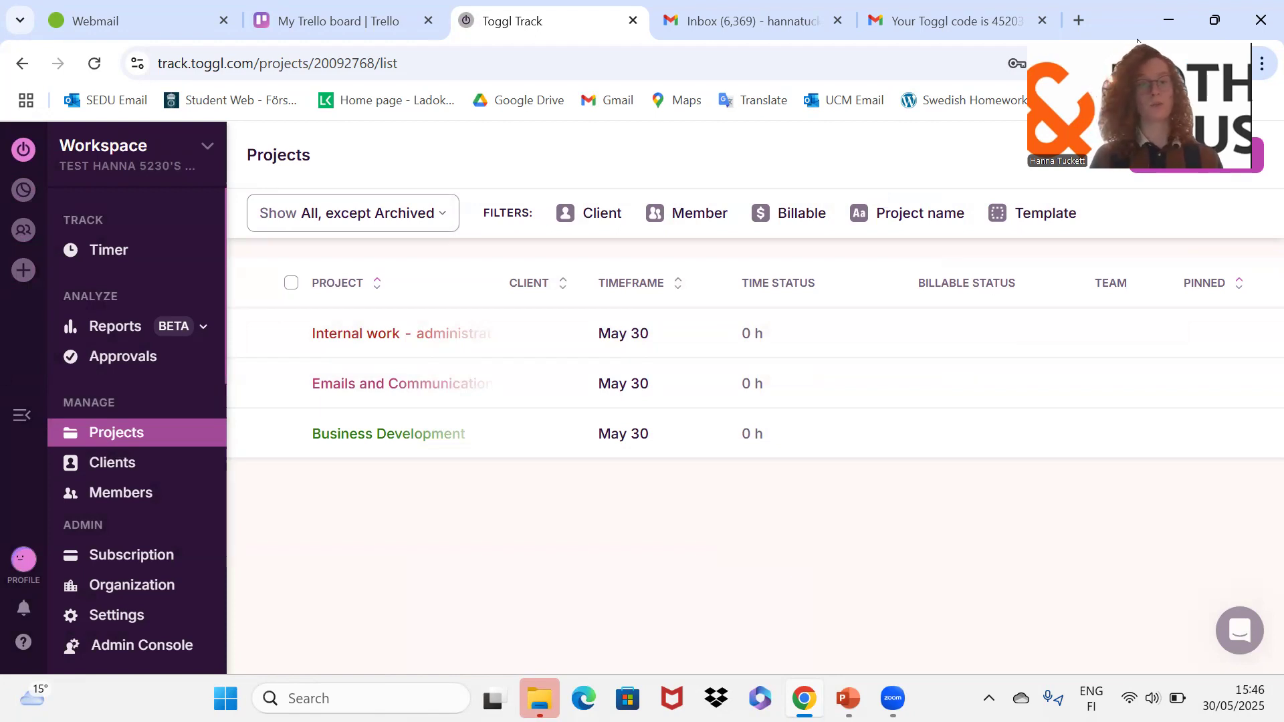
{"action": "left_click", "coordinate": [111, 252]}
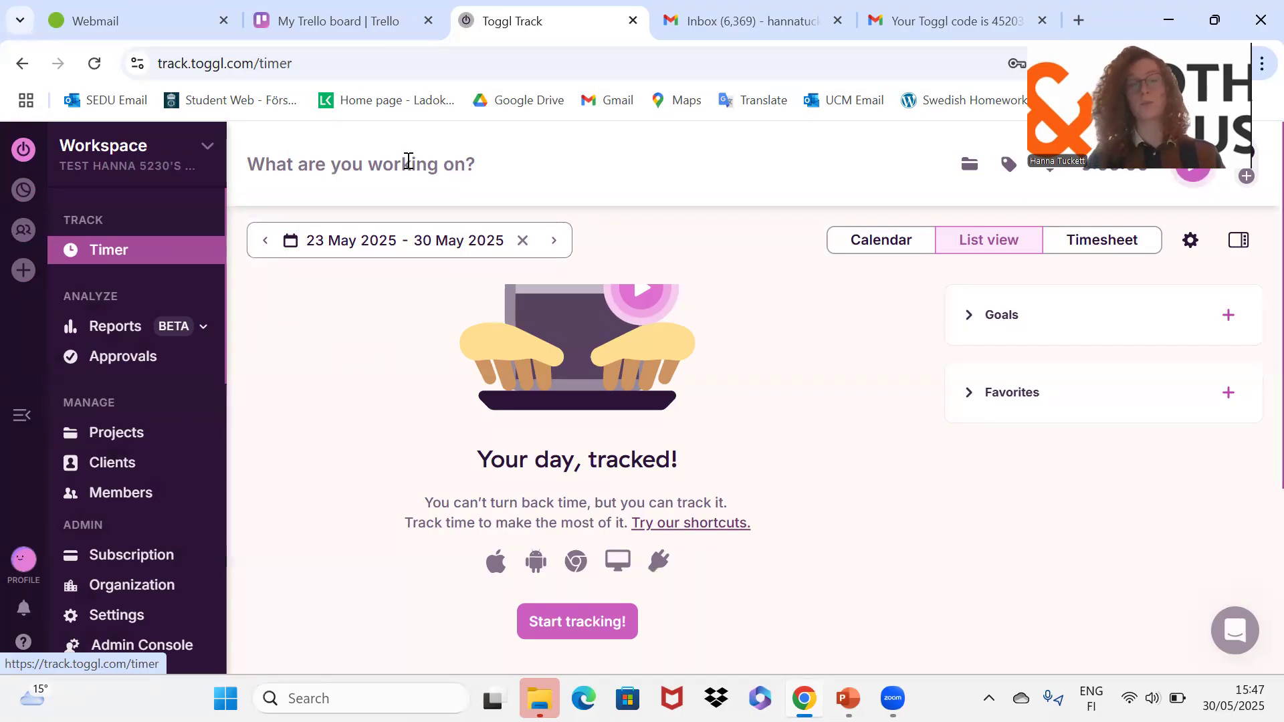
Copy the 'Evaluation of website' card title in Trello, then return to Toggl Track.
{"action": "left_click", "coordinate": [321, 18]}
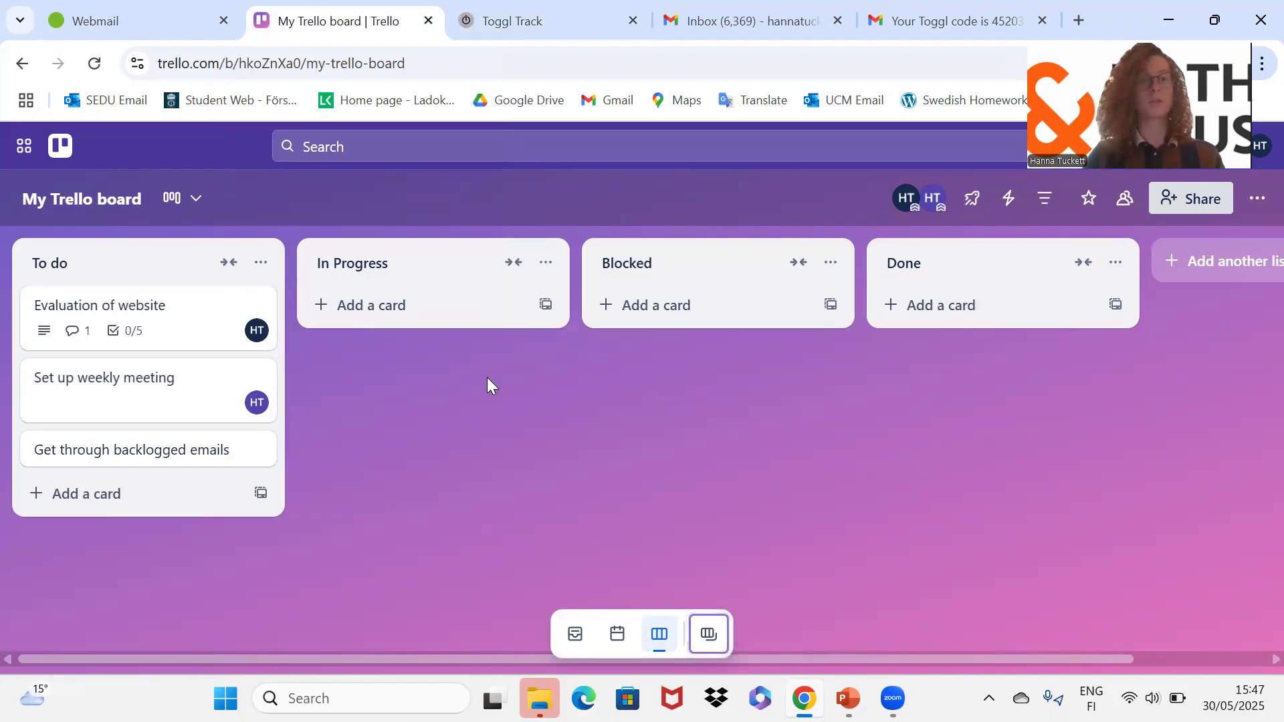
{"action": "left_click", "coordinate": [151, 321]}
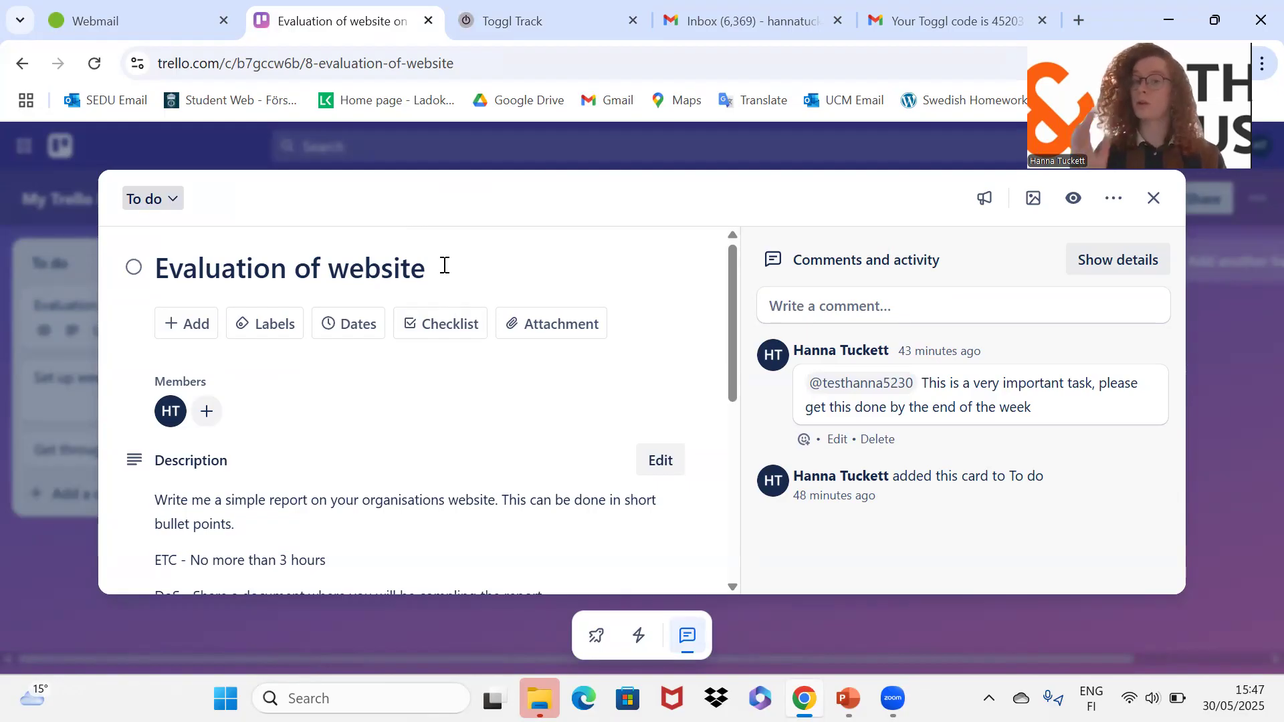
{"action": "left_click_drag", "start_coordinate": [430, 267], "coordinate": [131, 277]}
{"action": "key", "text": "ctrl+c"}
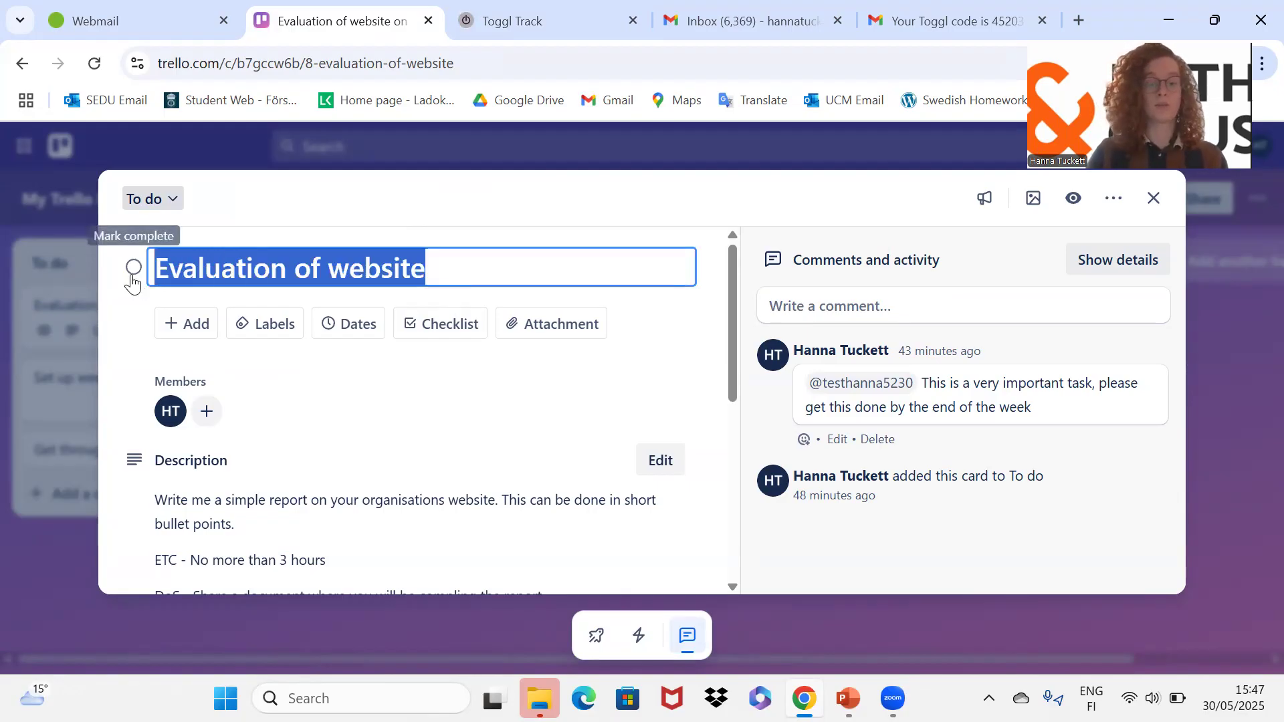
{"action": "left_click", "coordinate": [568, 15]}
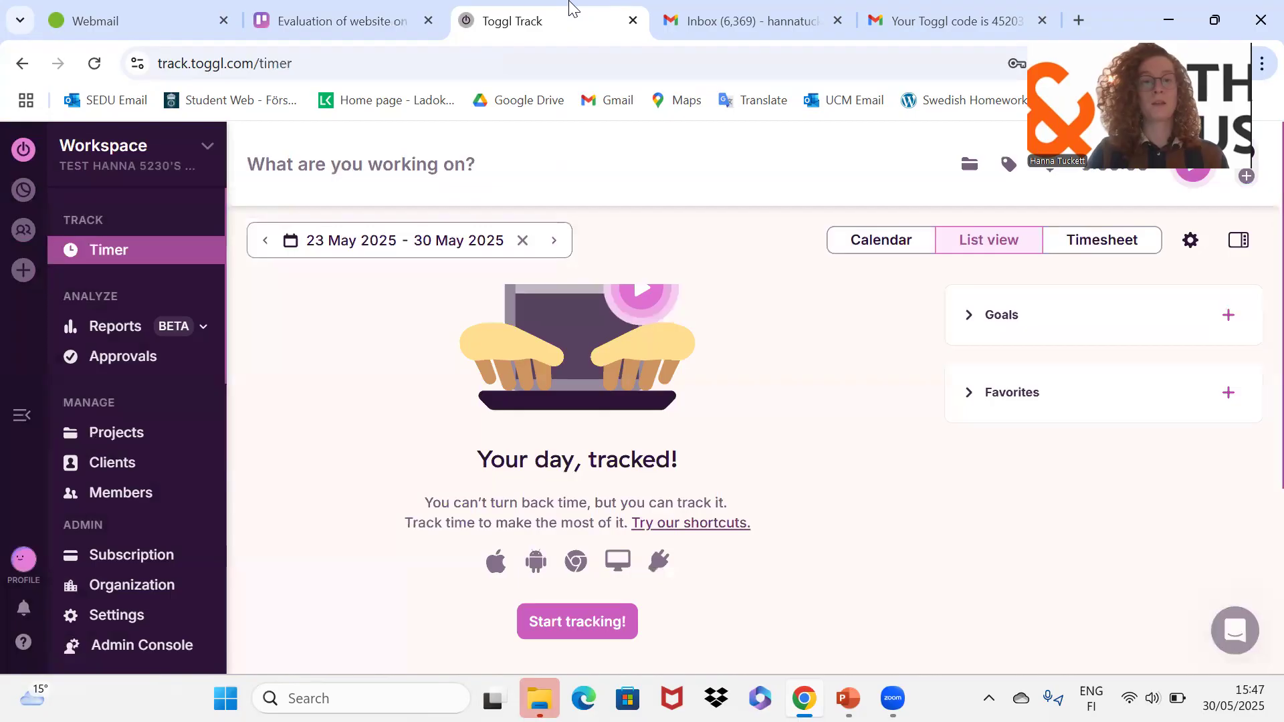
Paste 'Evaluation of website' into the entry description and add a dash after it.
{"action": "left_click", "coordinate": [370, 164]}
{"action": "key", "text": "ctrl+v"}
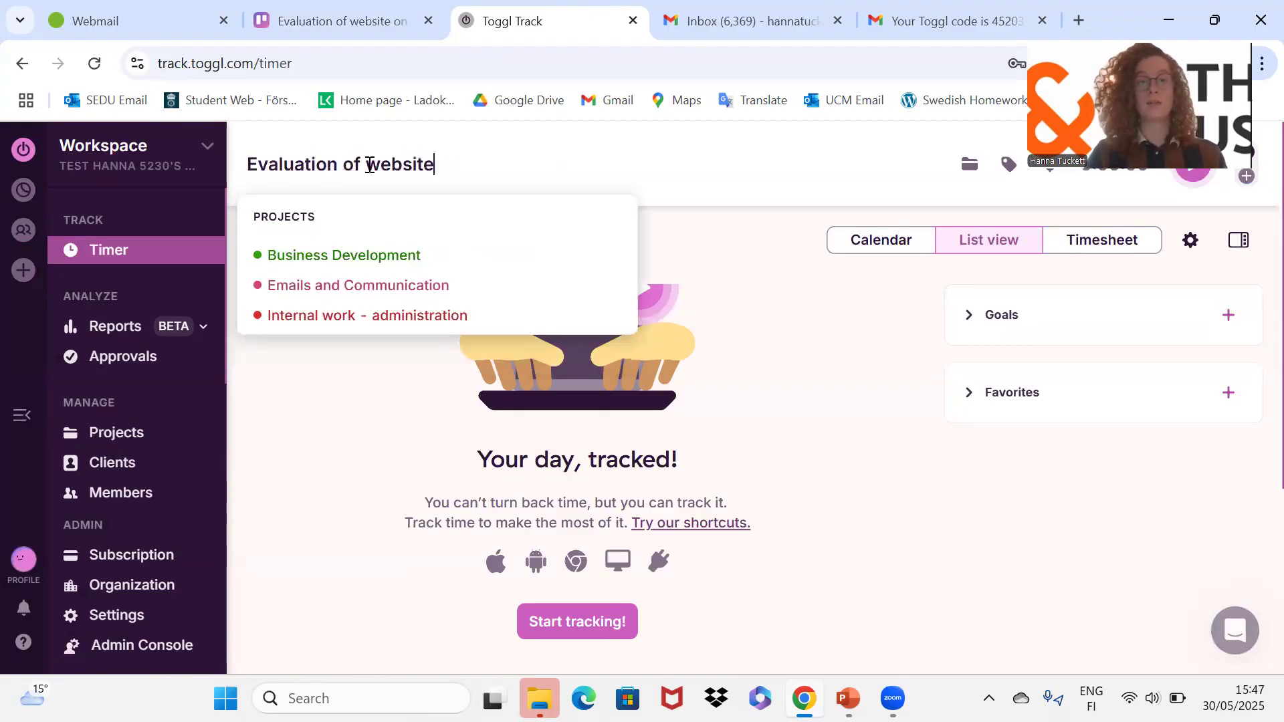
{"action": "type", "text": "-"}
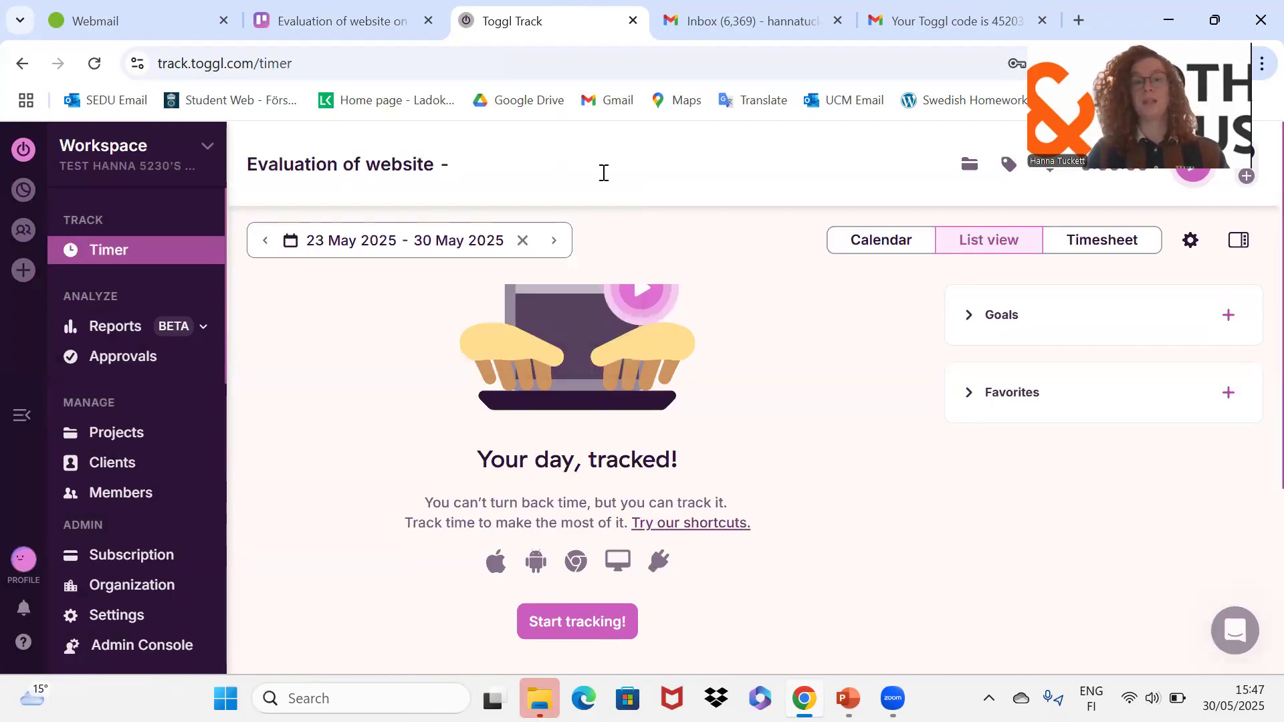
Copy the Trello card's web address and paste it after the dash.
{"action": "left_click", "coordinate": [350, 15]}
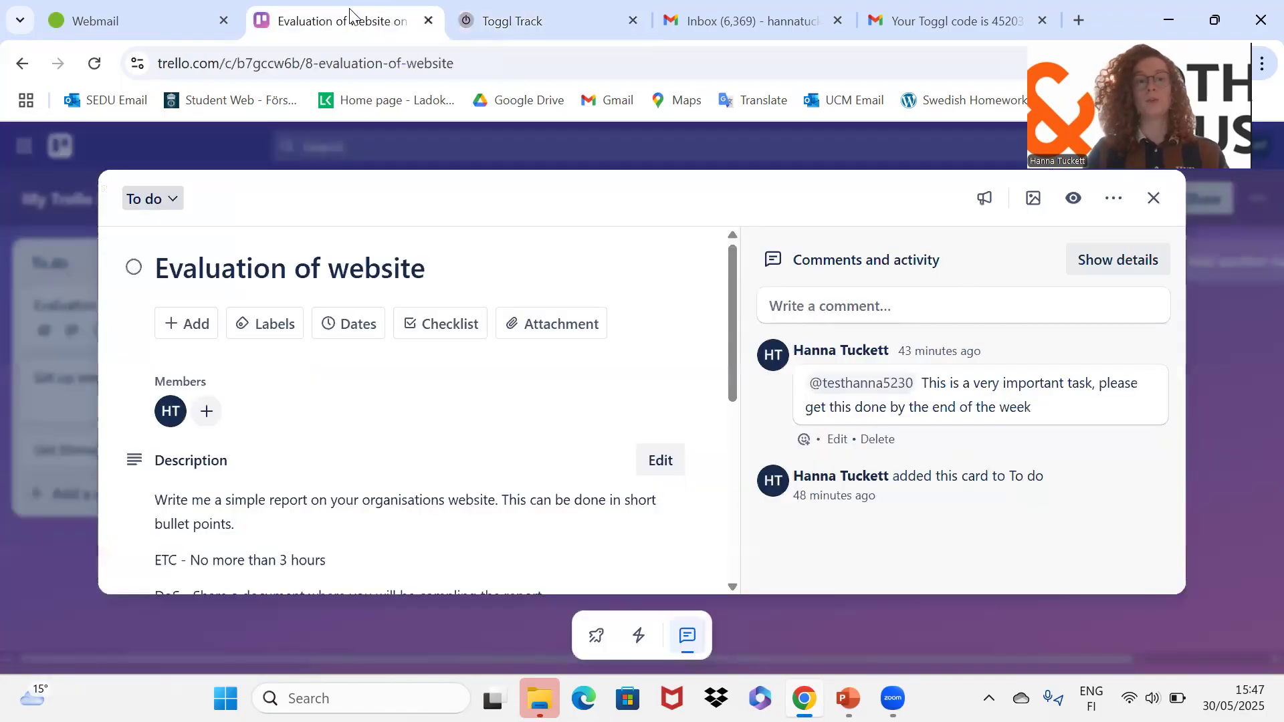
{"action": "left_click", "coordinate": [356, 57]}
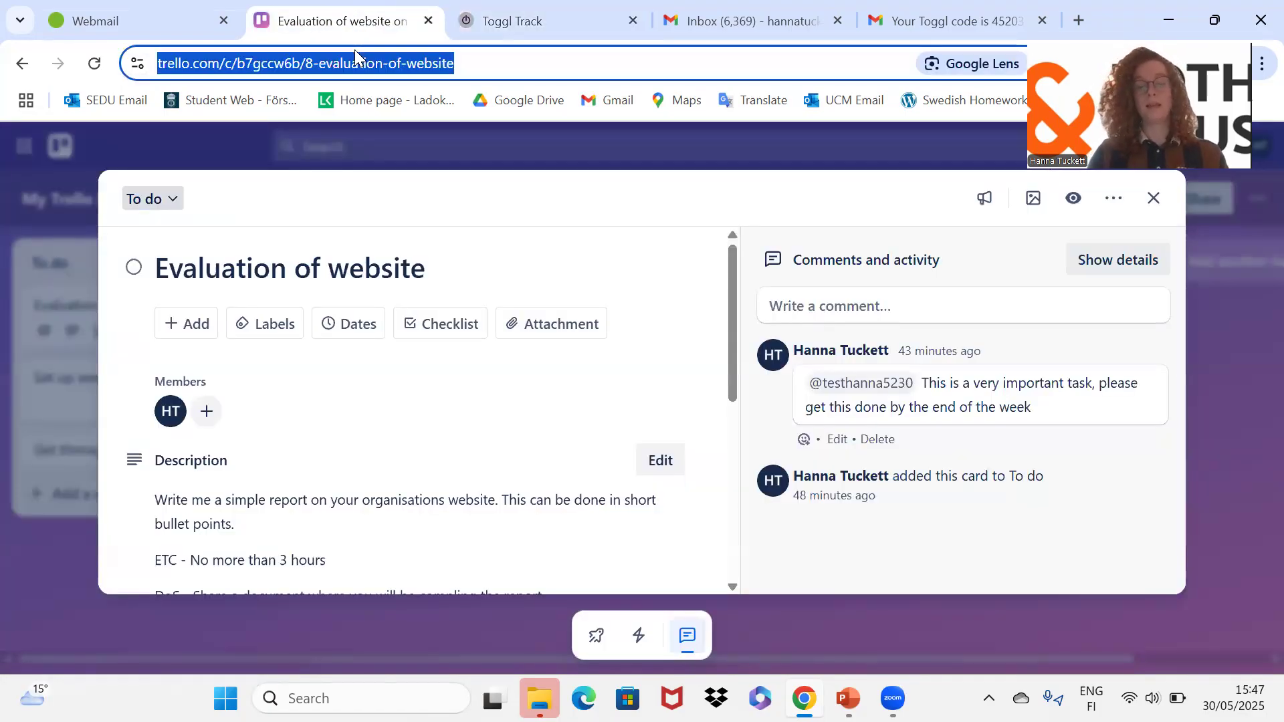
{"action": "key", "text": "ctrl+v"}
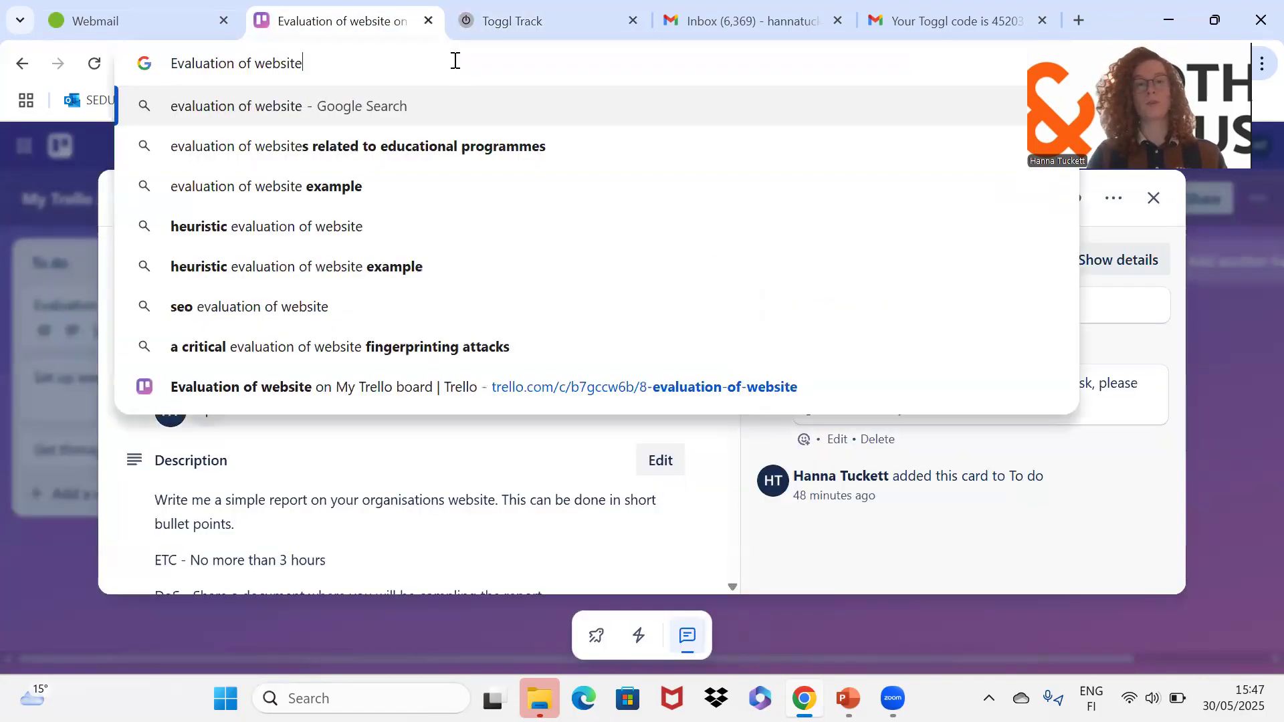
{"action": "left_click", "coordinate": [53, 225]}
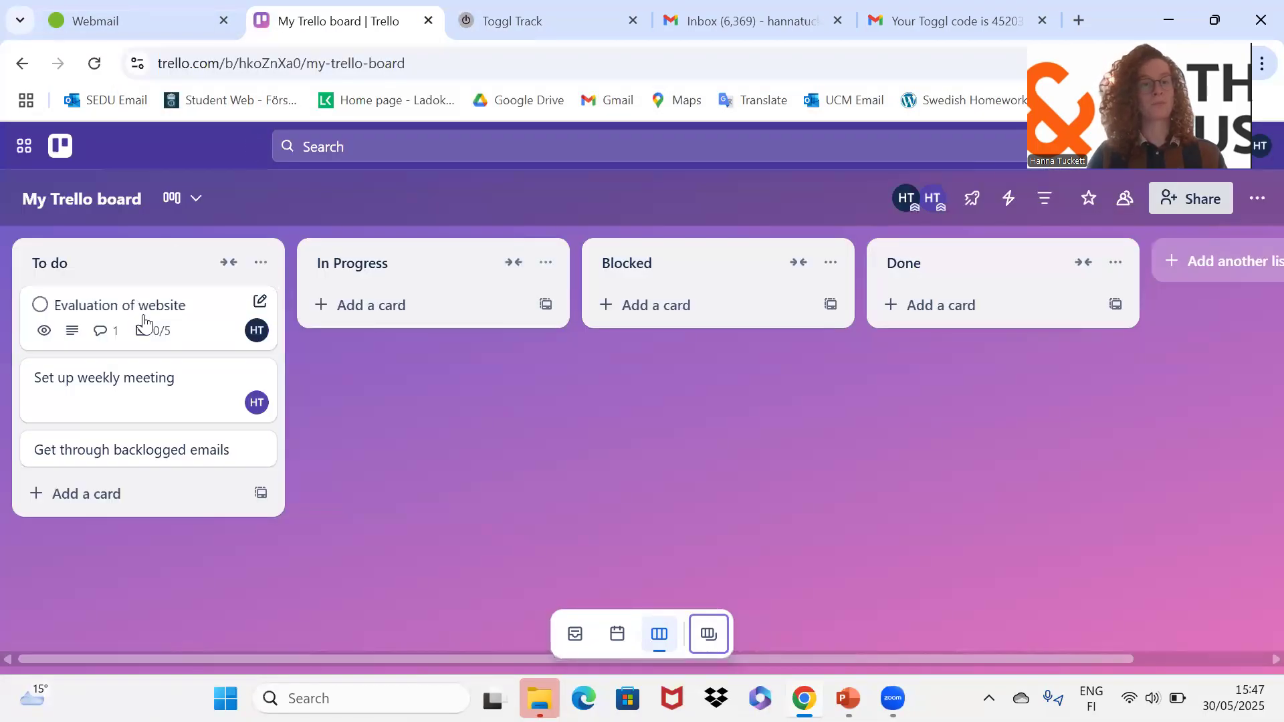
{"action": "left_click", "coordinate": [144, 324]}
{"action": "left_click", "coordinate": [395, 48]}
{"action": "key", "text": "ctrl+c"}
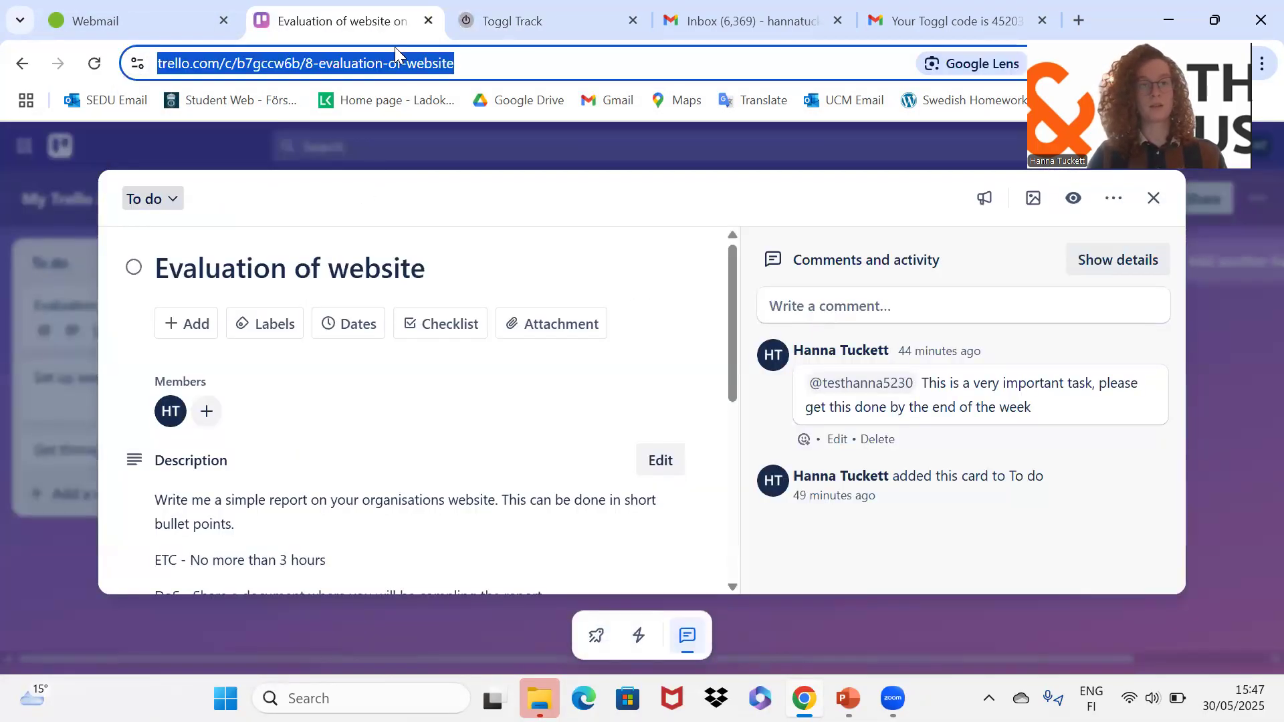
{"action": "left_click", "coordinate": [522, 21]}
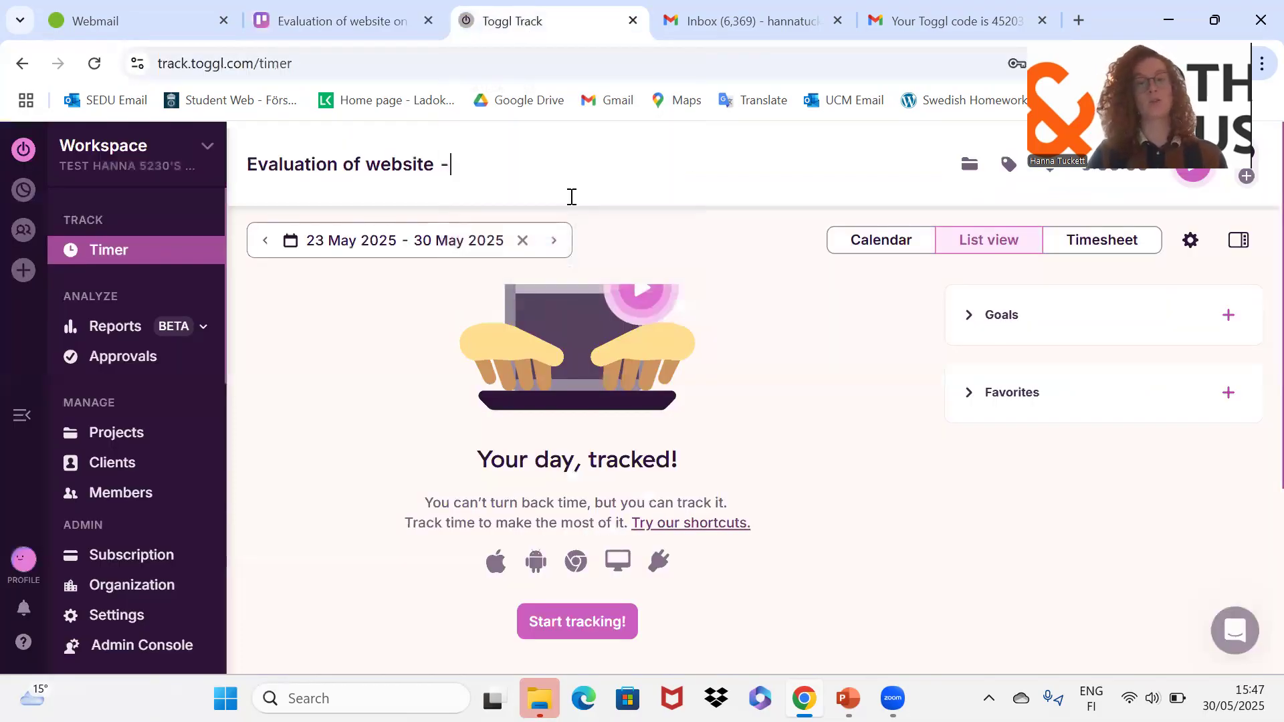
{"action": "key", "text": "ctrl+v"}
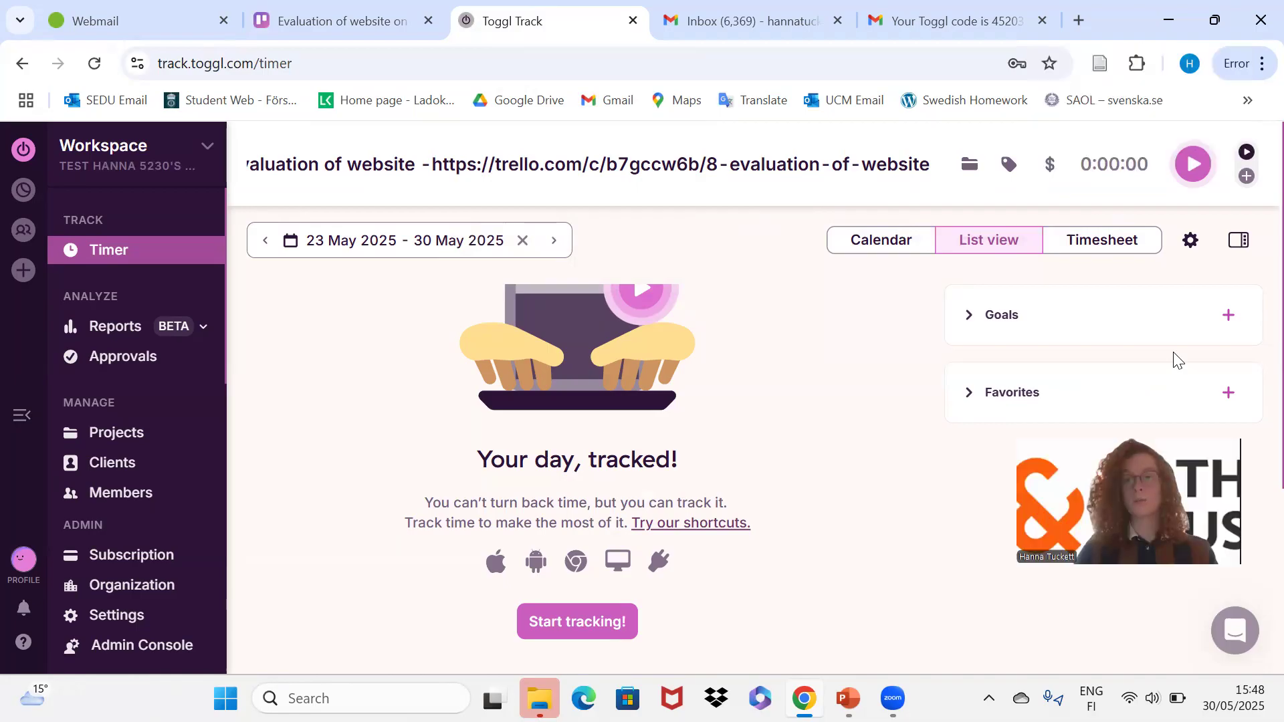
Assign the entry to Internal work - administration and start the timer.
{"action": "left_click", "coordinate": [971, 168]}
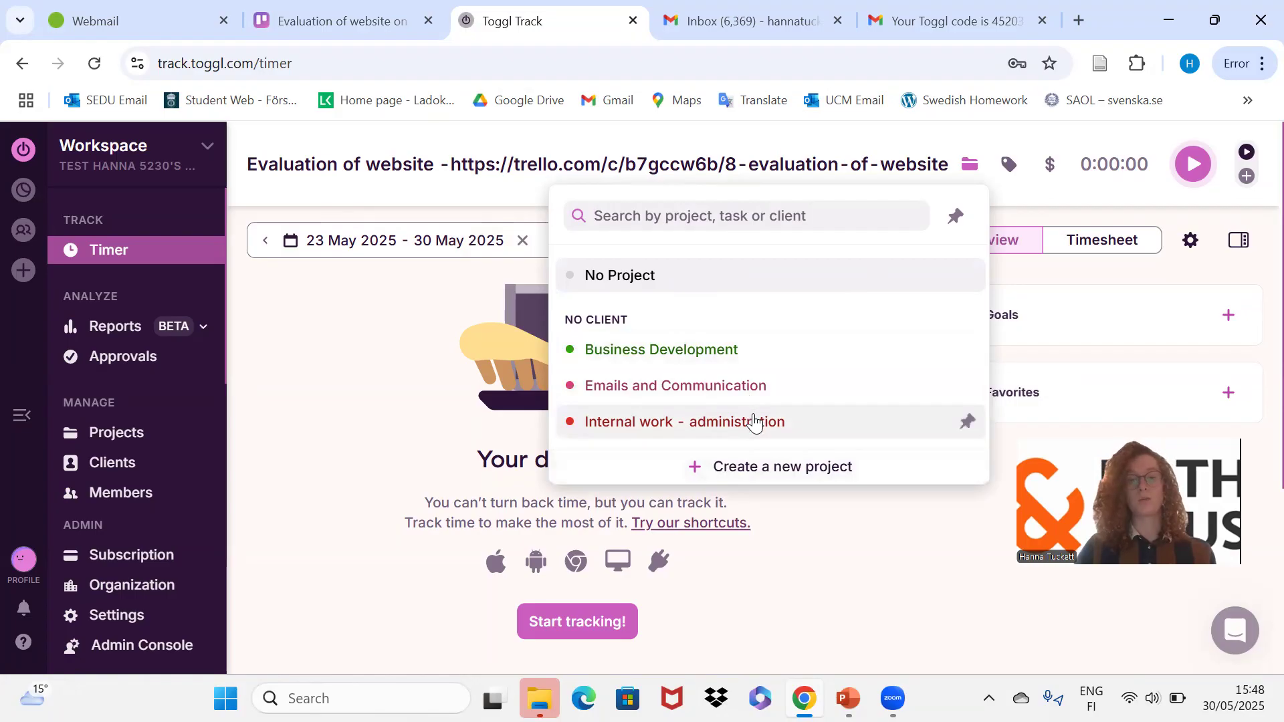
{"action": "left_click", "coordinate": [754, 423]}
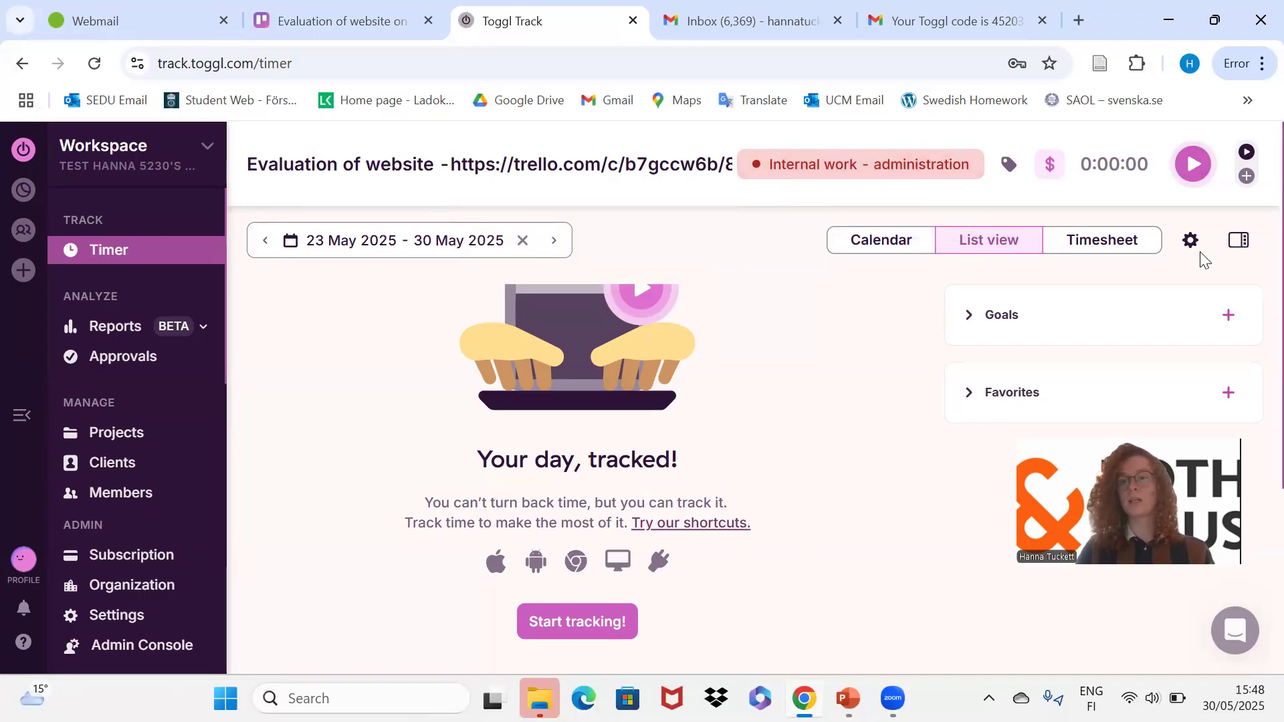
{"action": "left_click", "coordinate": [1191, 167]}
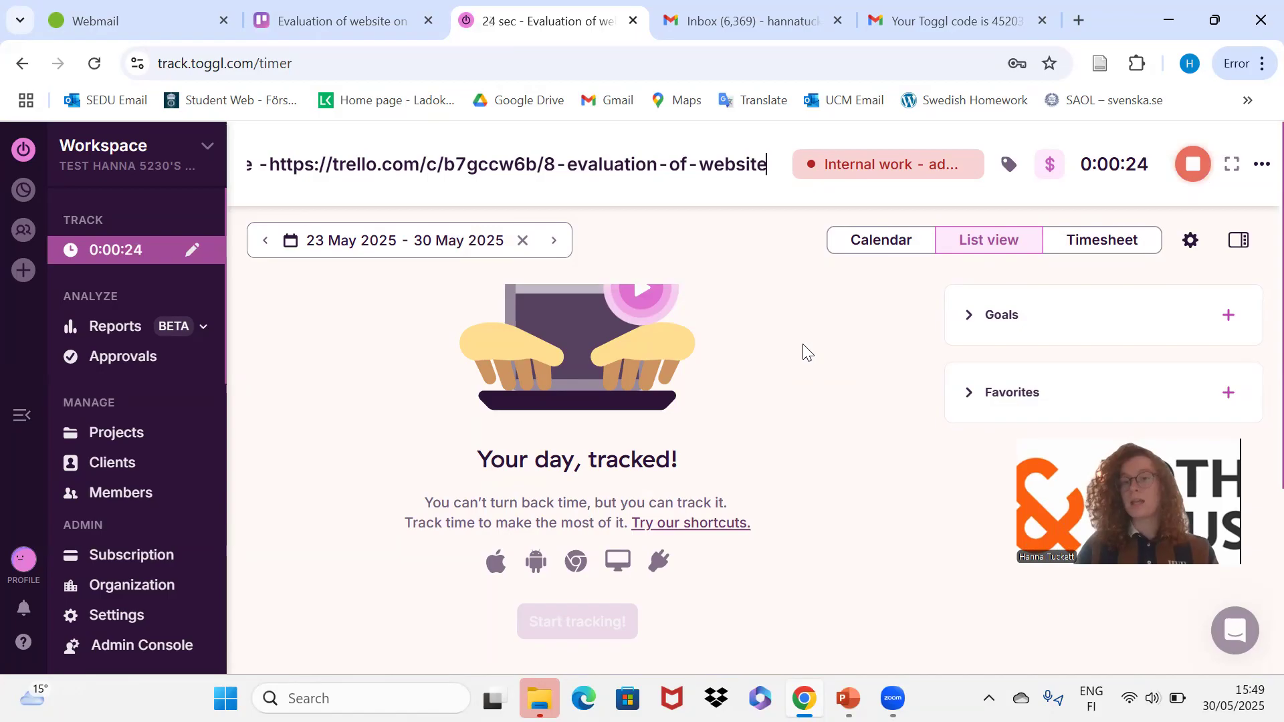
Change the running entry's start time to 3:18 PM.
{"action": "left_click", "coordinate": [1140, 160]}
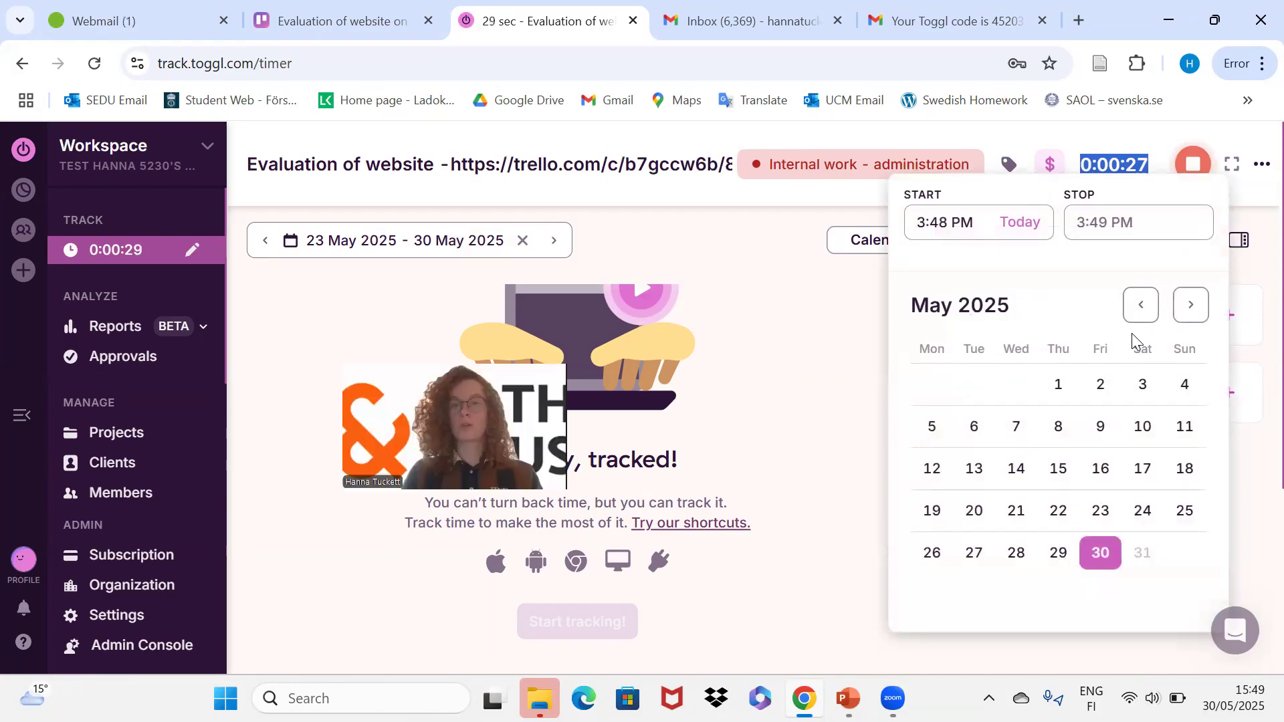
{"action": "left_click", "coordinate": [948, 221]}
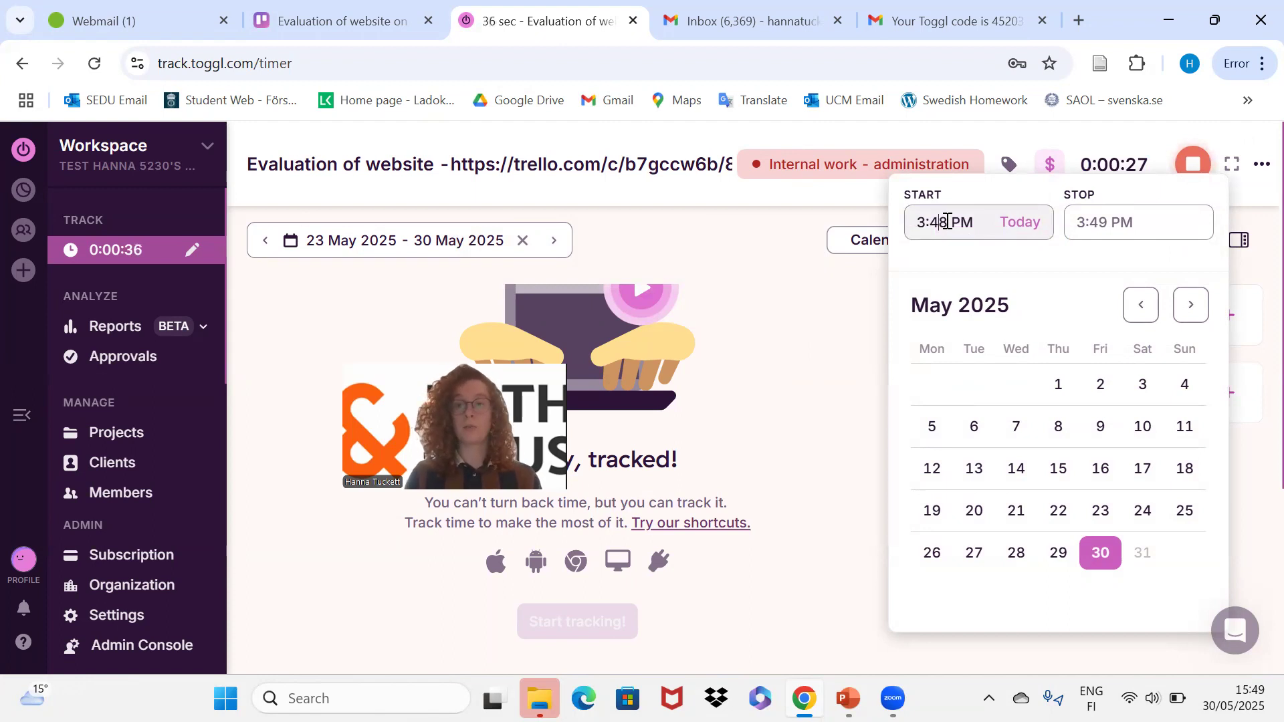
{"action": "key", "text": "BackSpace"}
{"action": "type", "text": "1"}
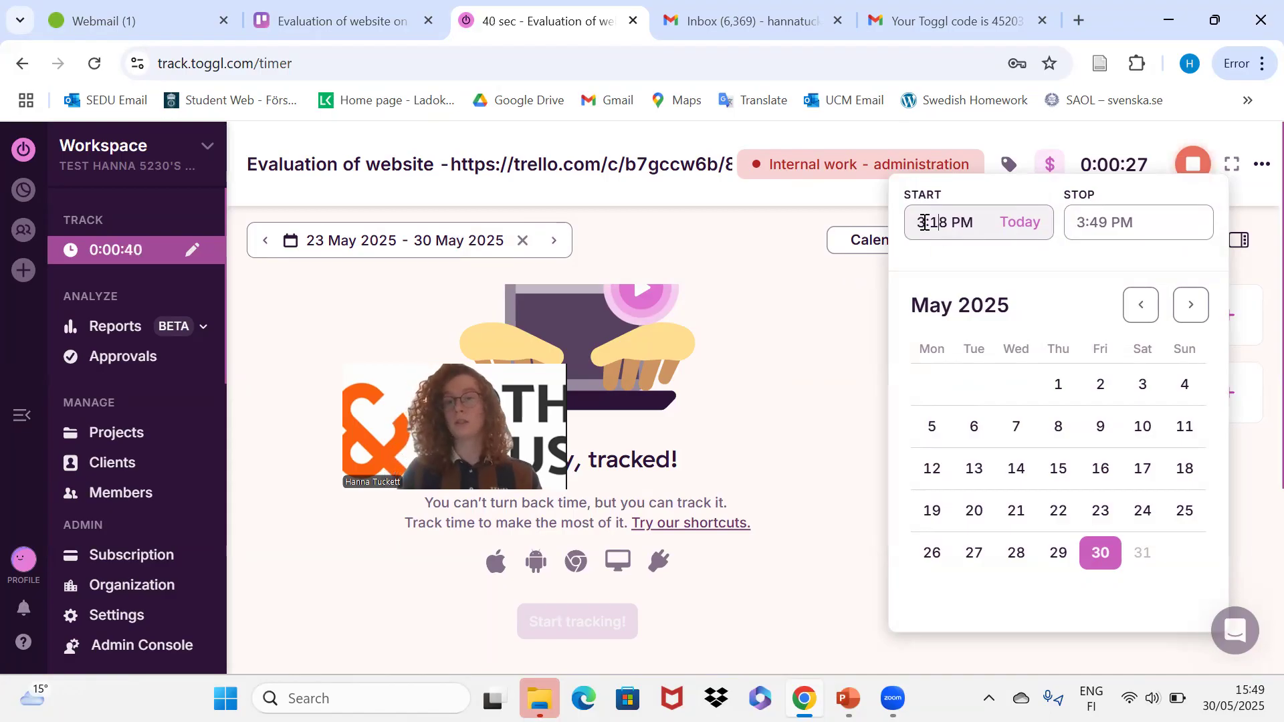
{"action": "left_click", "coordinate": [990, 260]}
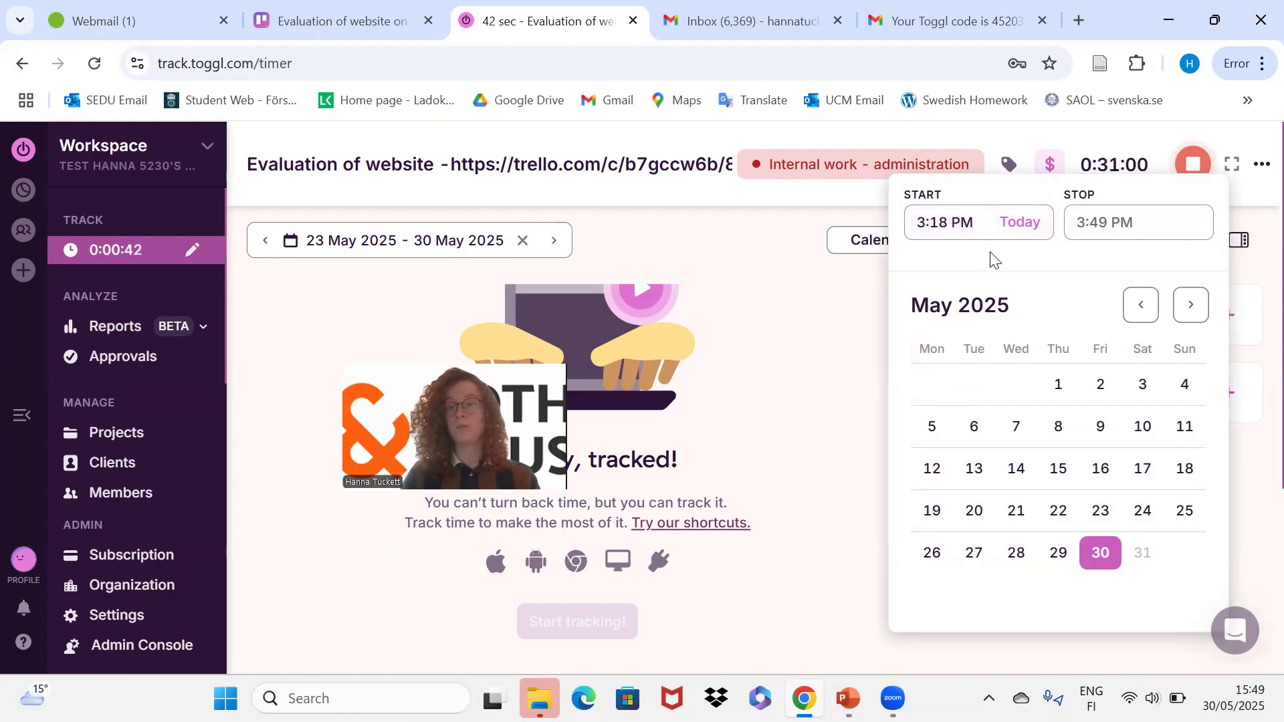
{"action": "left_click", "coordinate": [839, 292]}
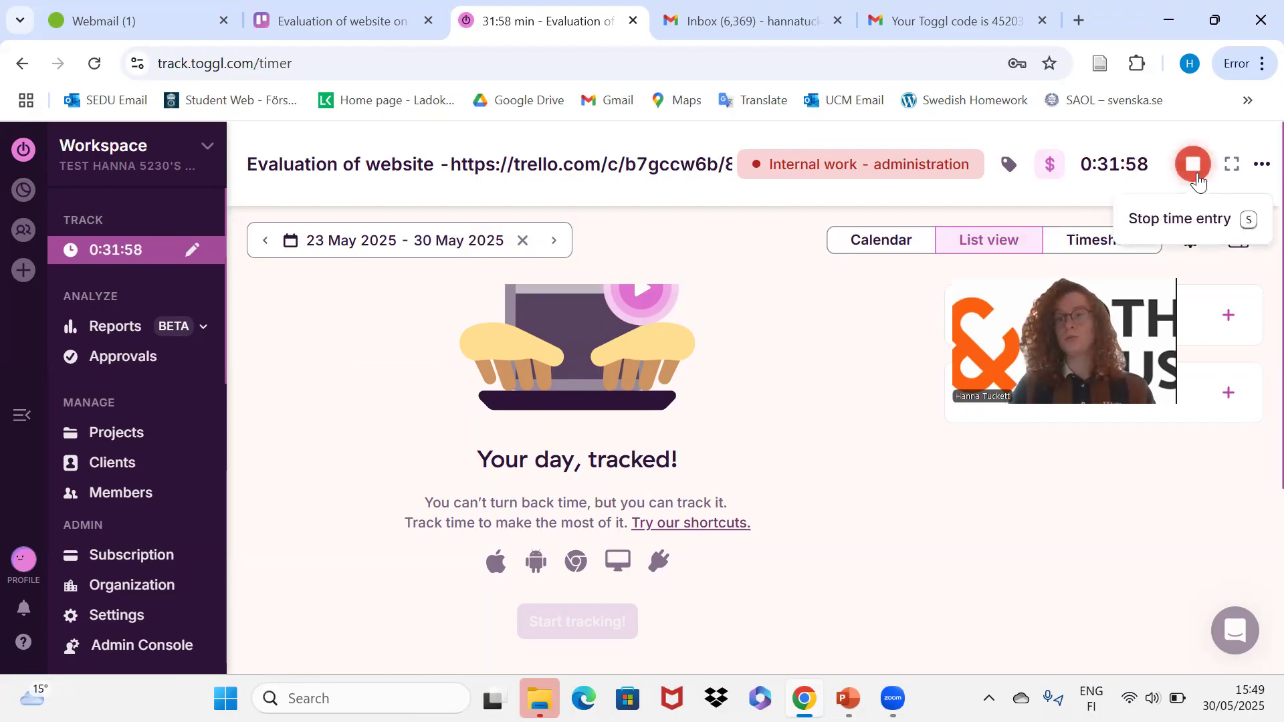
Stop the Evaluation of website entry, resume it, and stop it again.
{"action": "left_click", "coordinate": [1194, 165]}
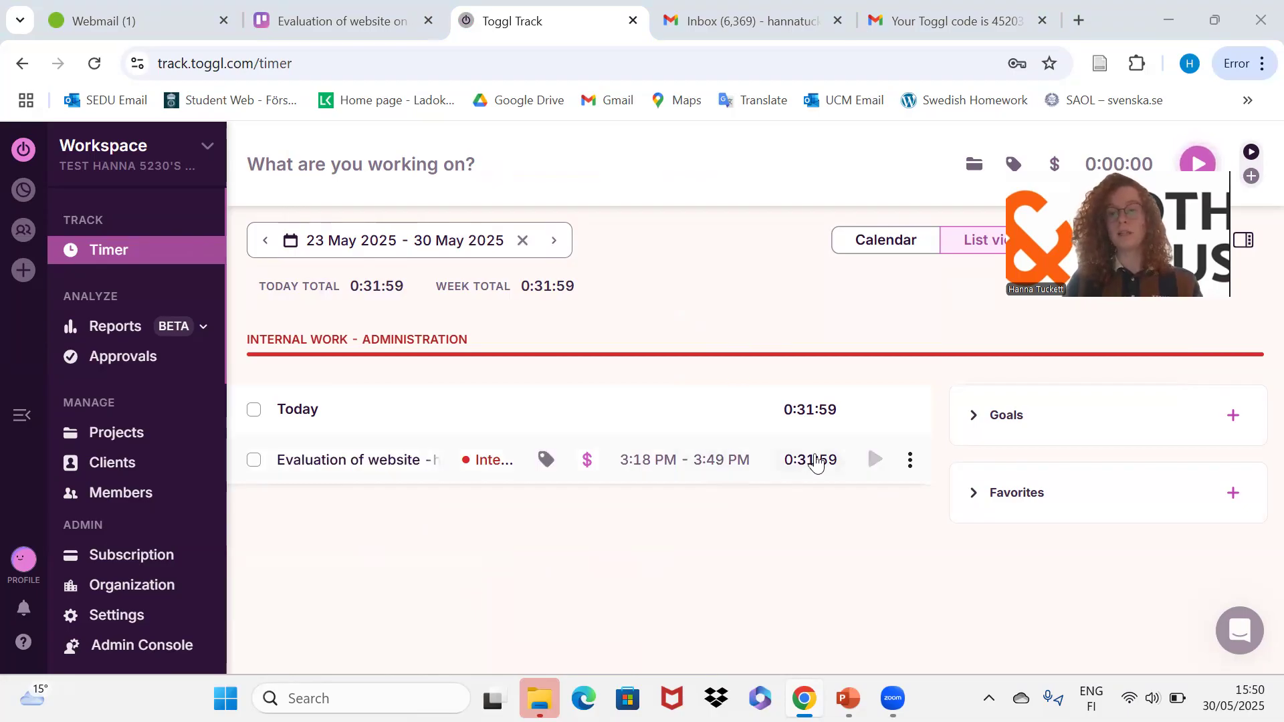
{"action": "left_click", "coordinate": [882, 460]}
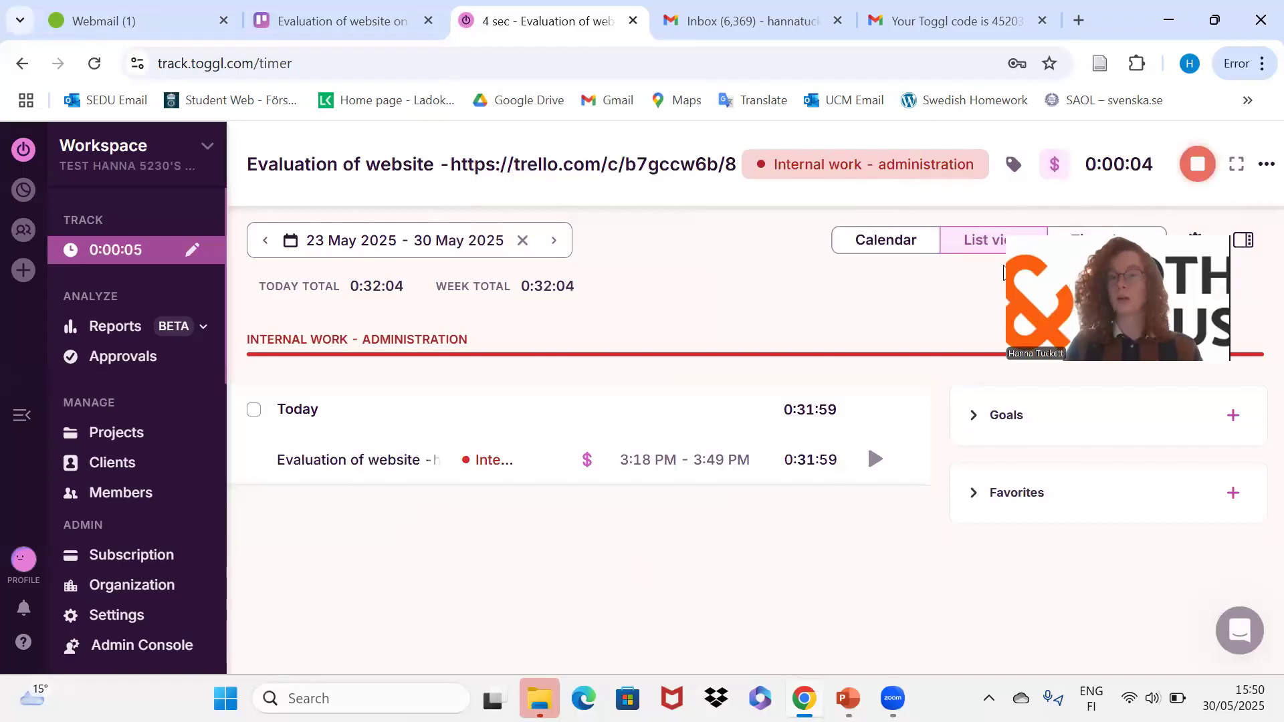
{"action": "left_click", "coordinate": [1189, 173]}
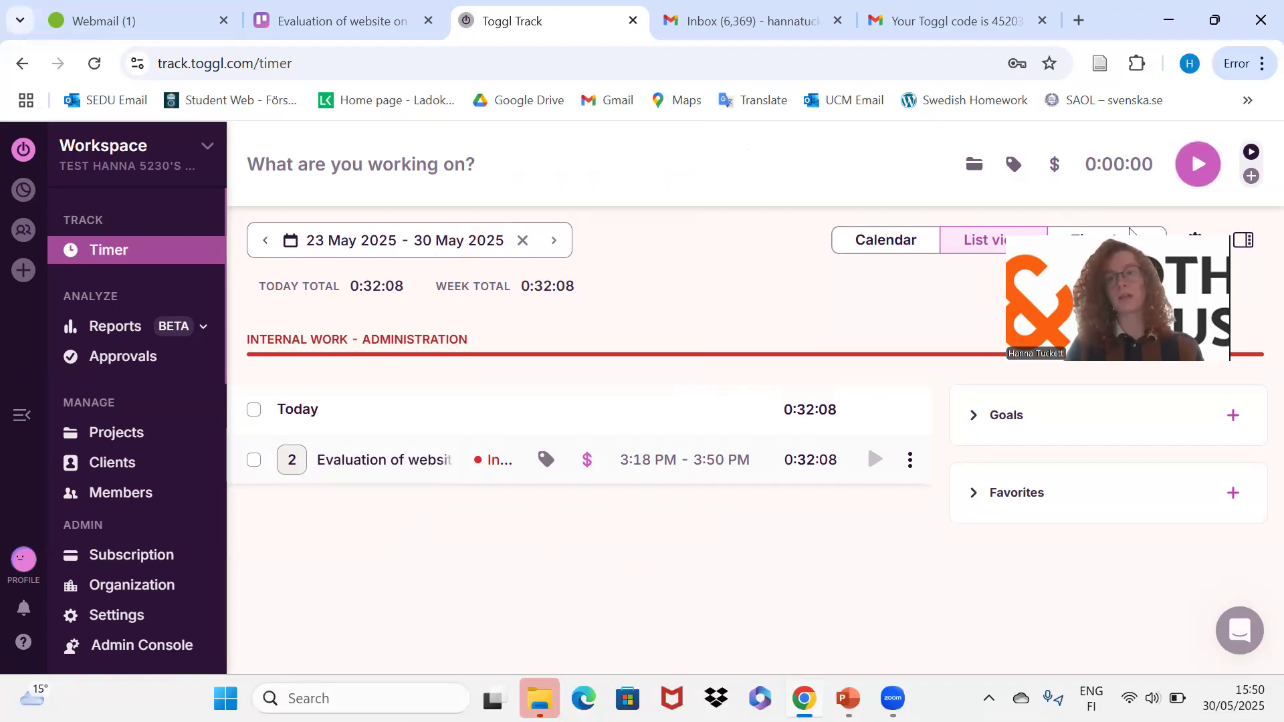
Switch to the PowerPoint slideshow and advance to the 'Golden Rules of Toggl' slide.
{"action": "left_click_drag", "start_coordinate": [1129, 231], "coordinate": [1105, 36]}
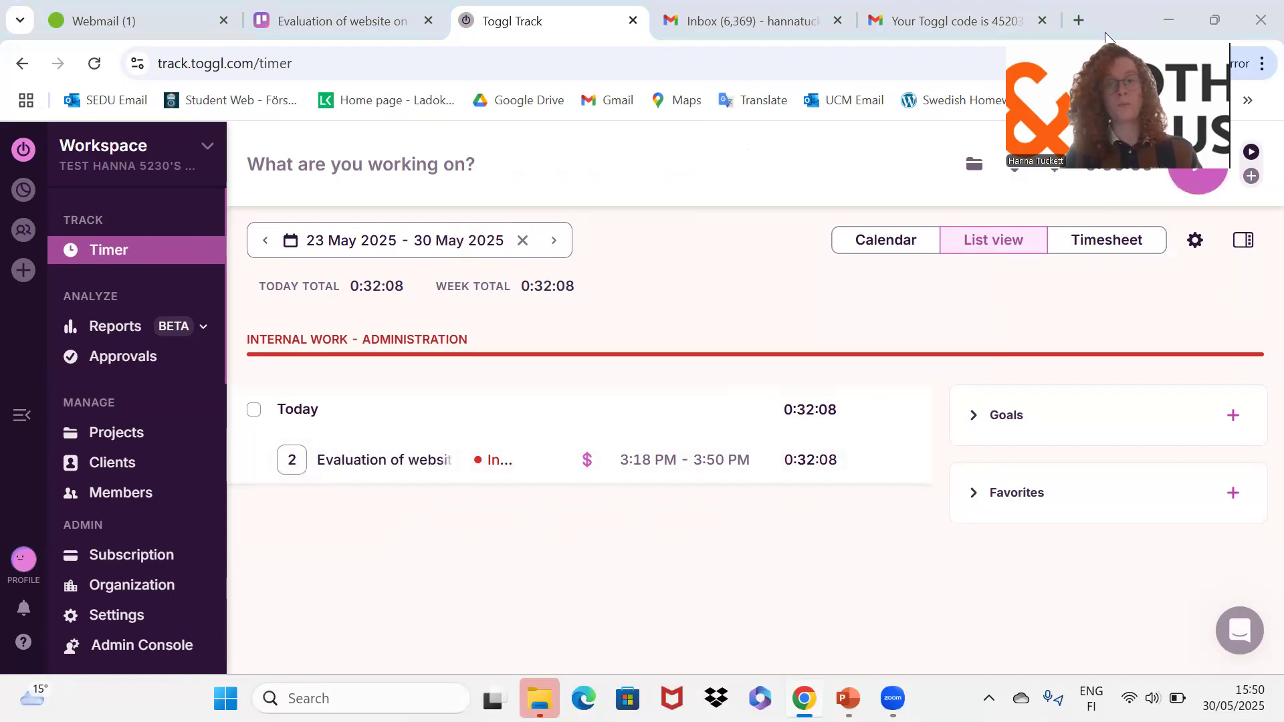
{"action": "key", "text": "alt+Tab"}
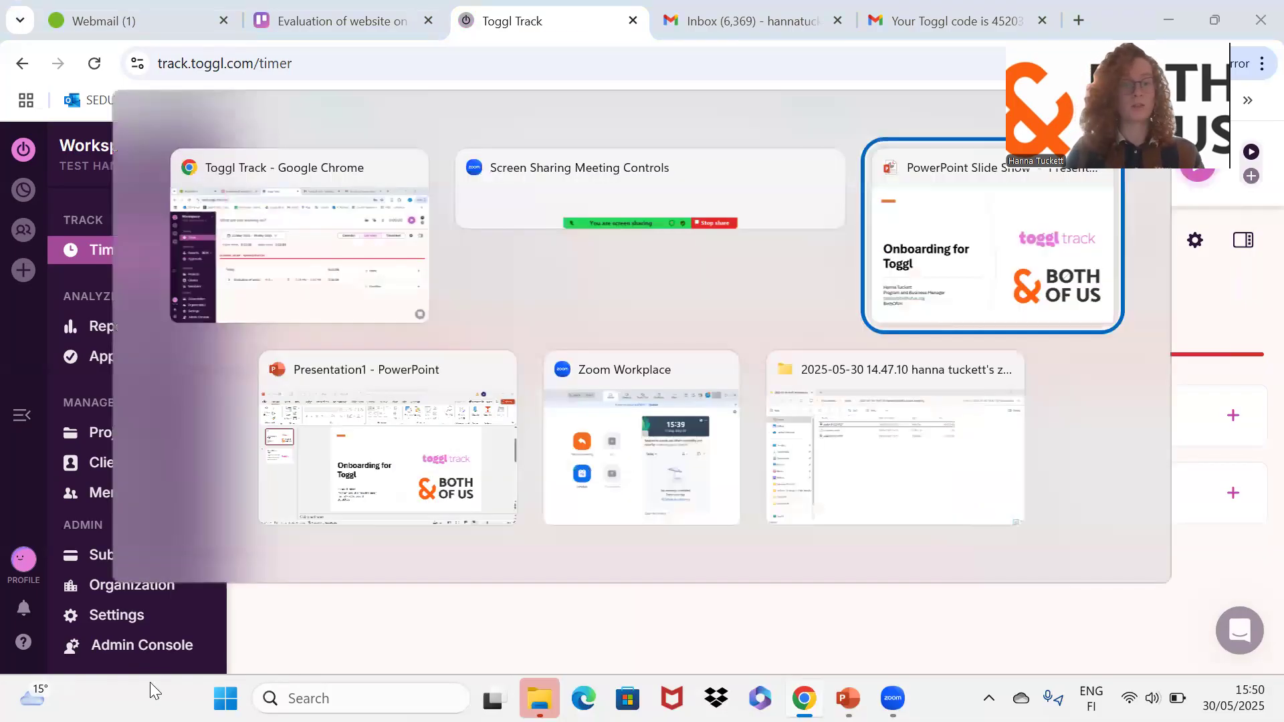
{"action": "key", "text": "Right"}
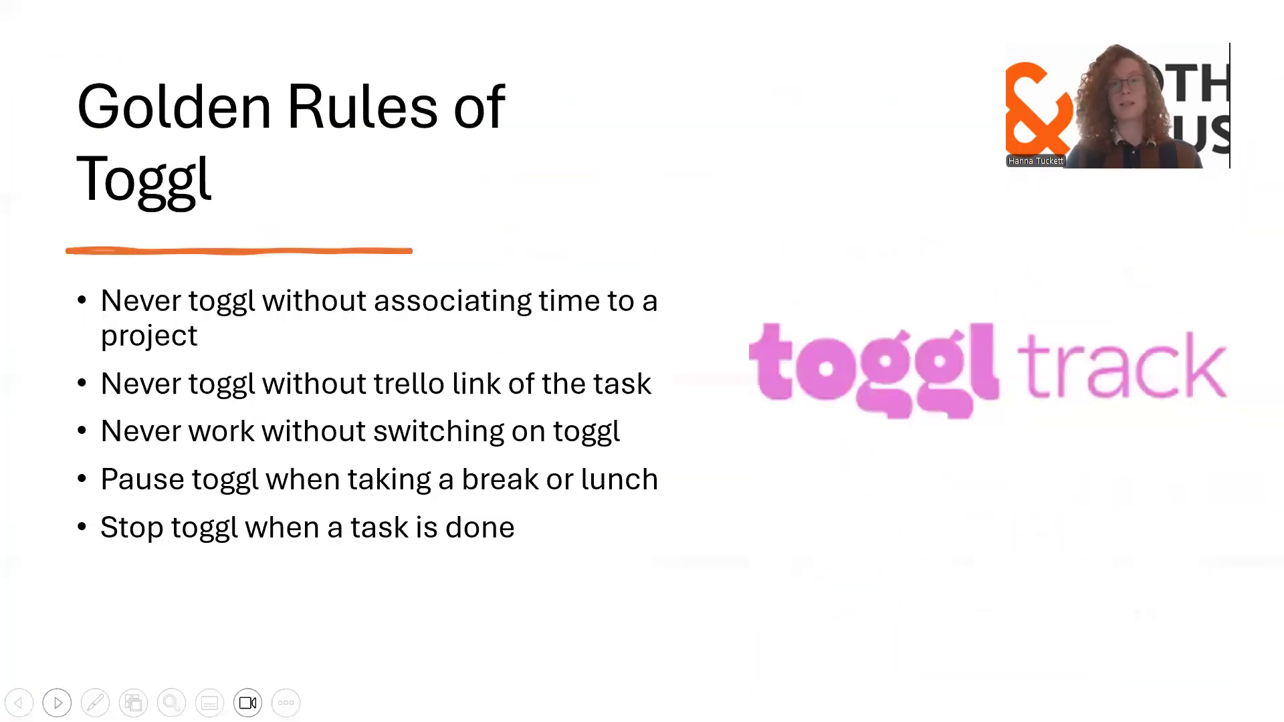